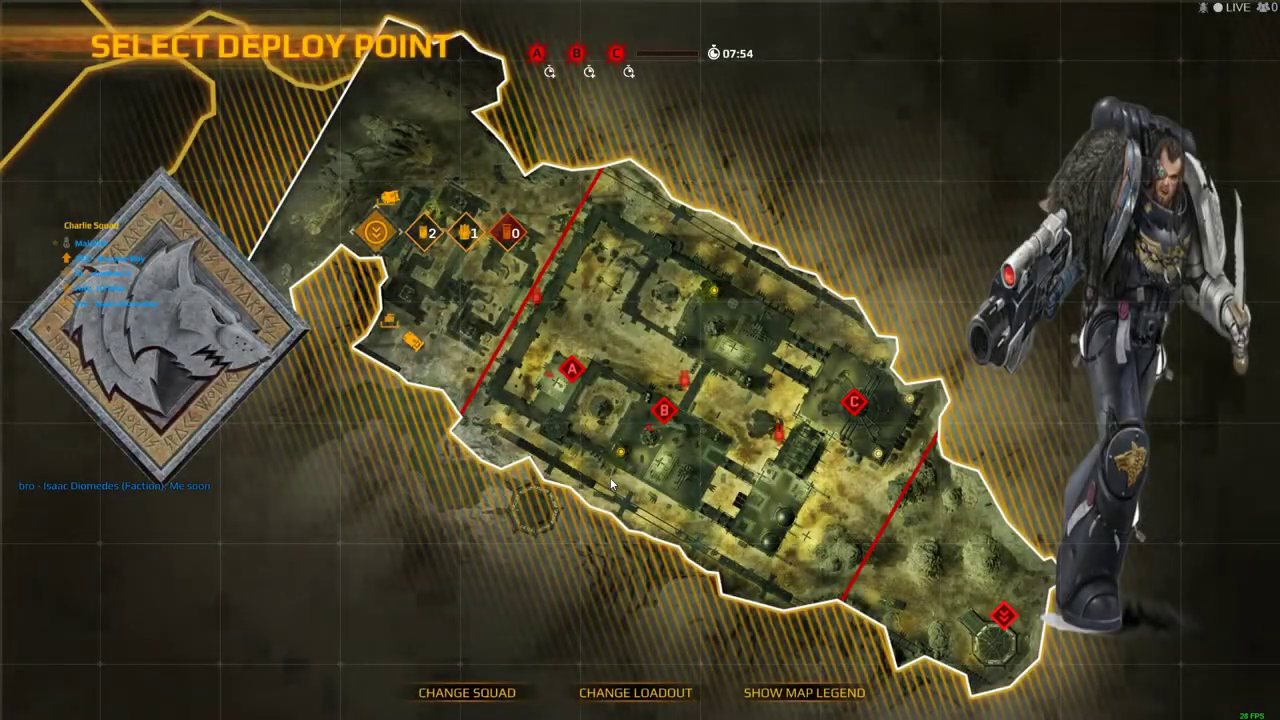
Open and dismiss the pause menu, then wait for the Eldar deploy screen's new map
key("Escape")
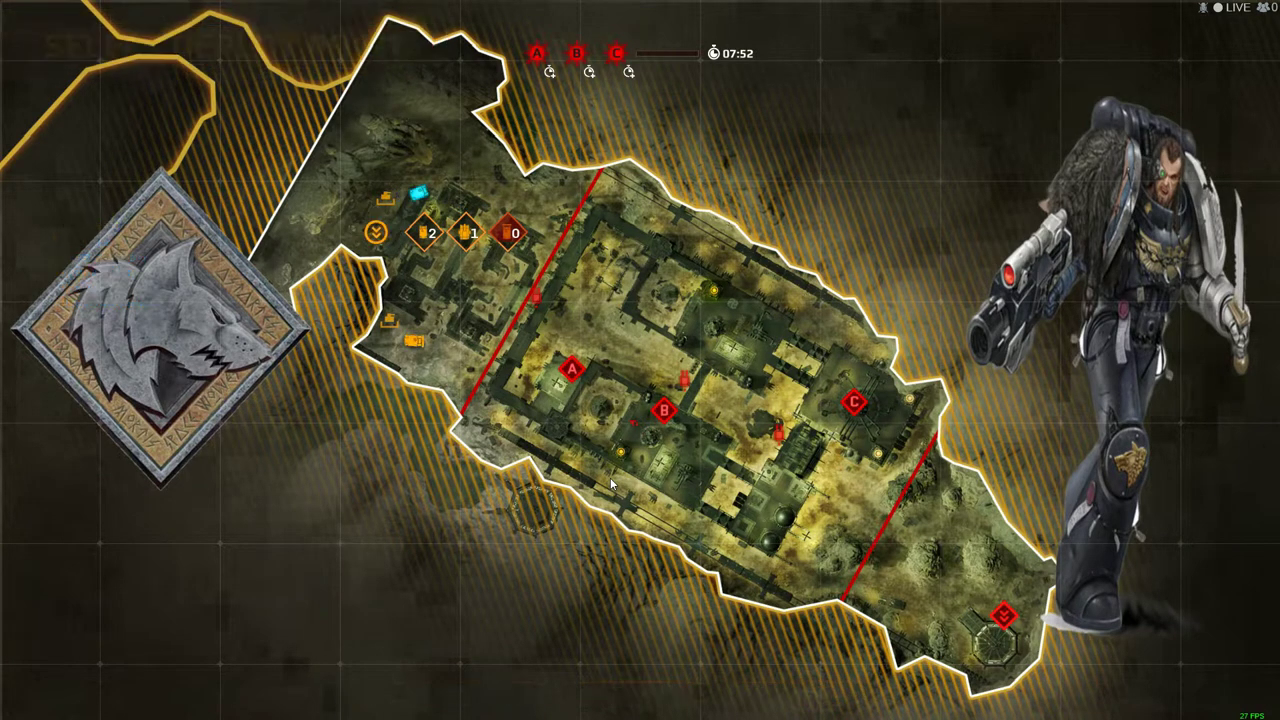
key("Escape")
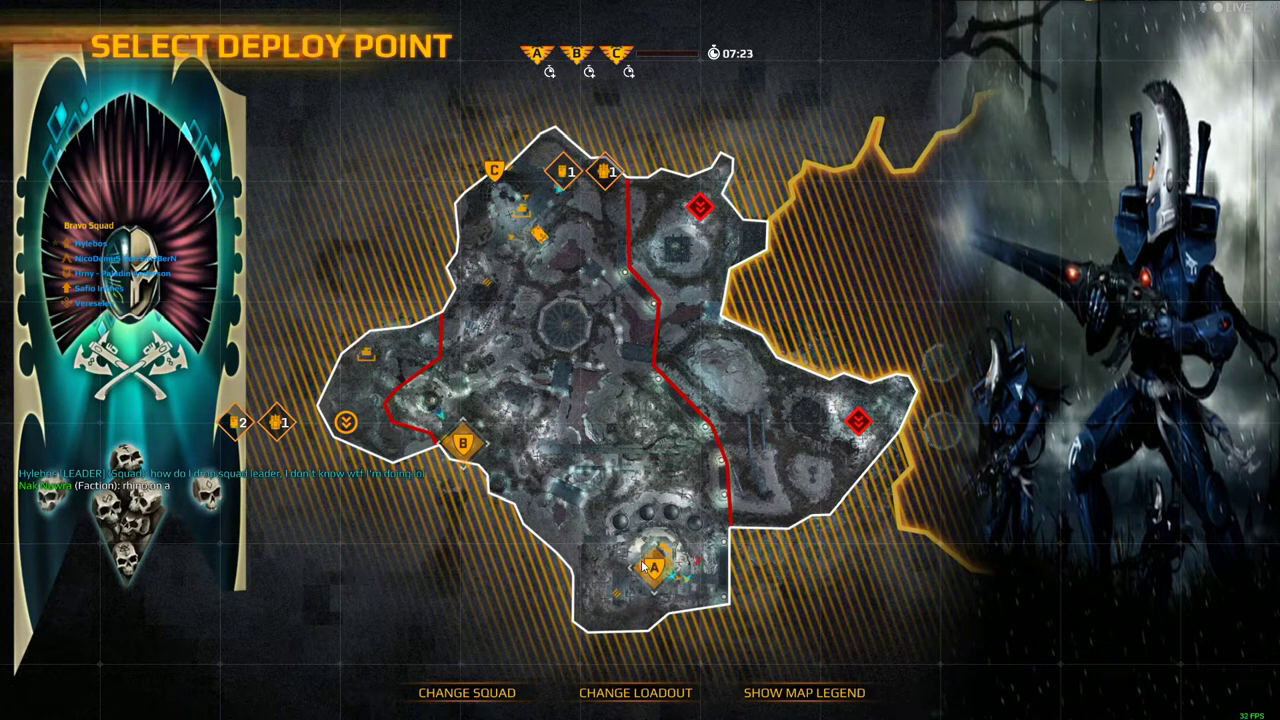
Toggle the pause menu and wait for the Blood Angels deploy screen to appear
key("Escape")
key("Escape")
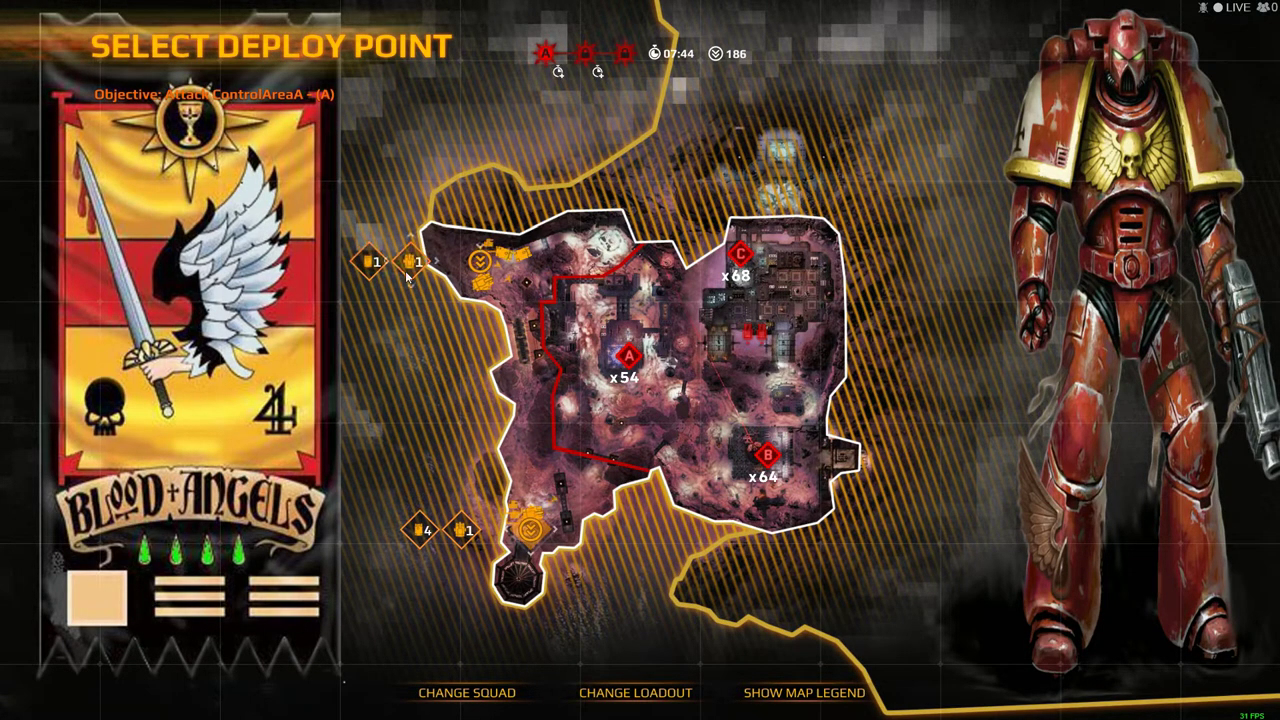
Switch from the current squad to Charlie Squad through the squad selection panel
left_click(467, 692)
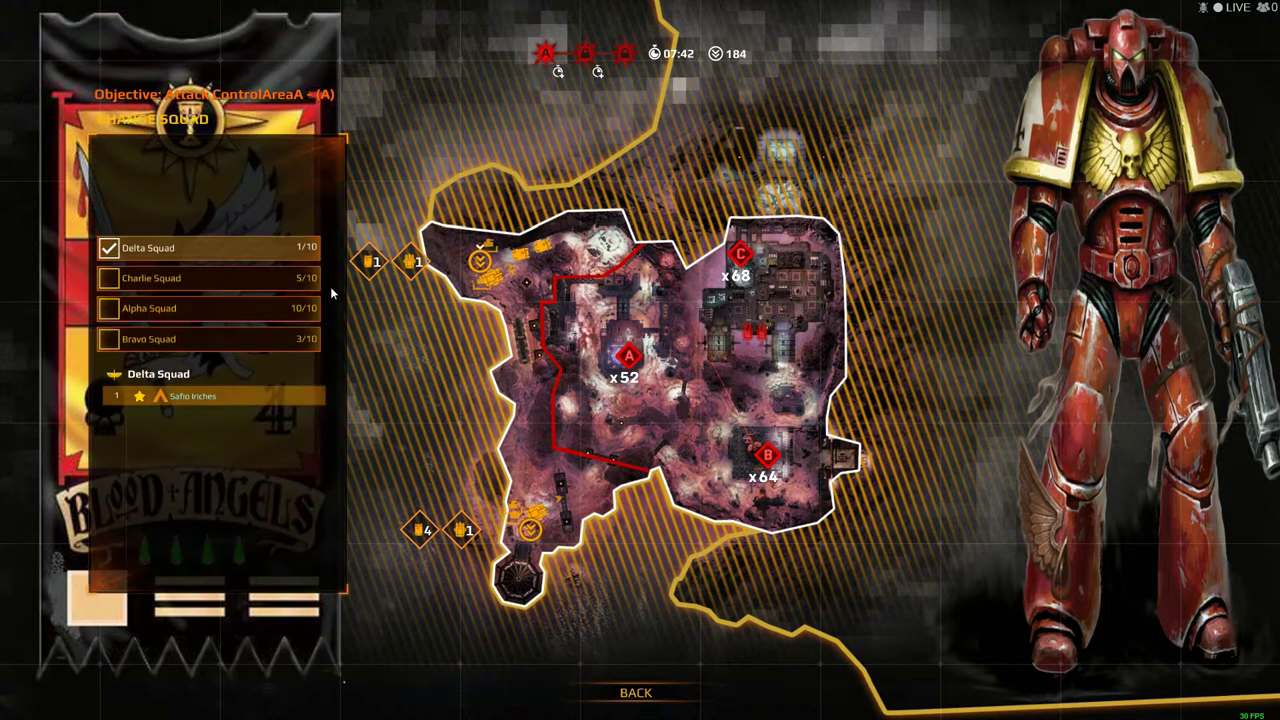
left_click(265, 280)
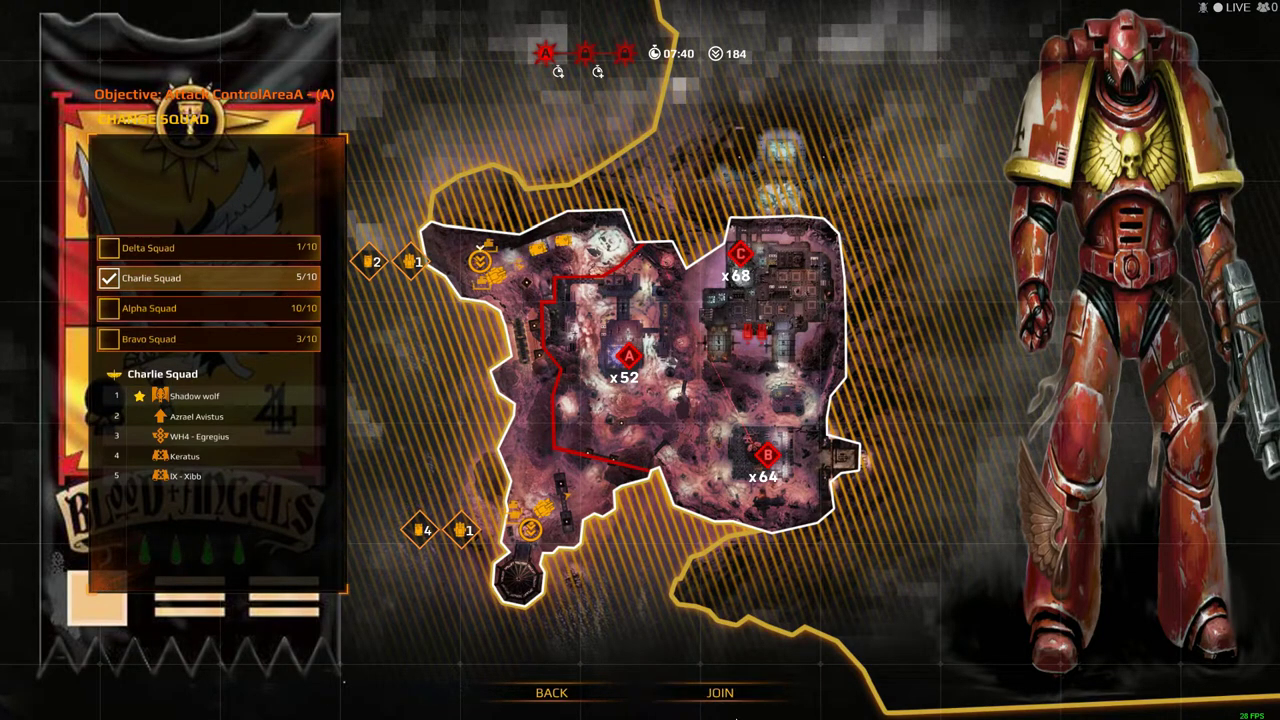
left_click(720, 692)
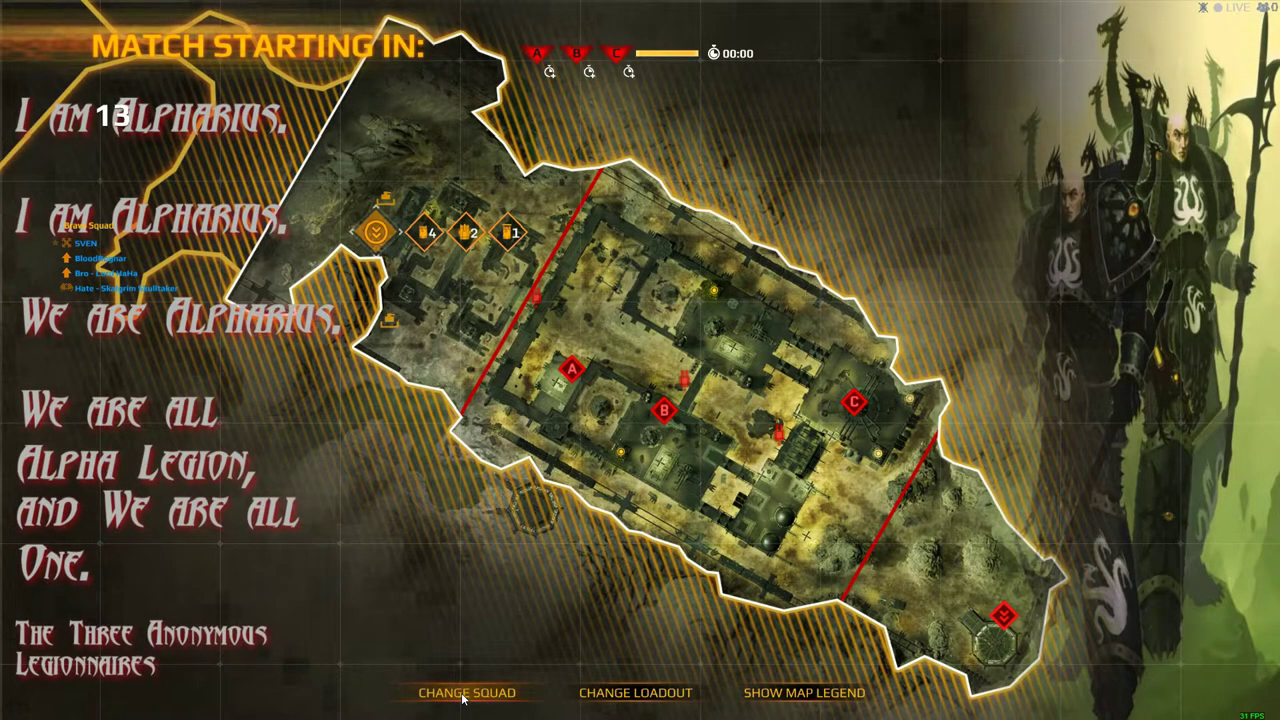
Pick Charlie Squad in the squad selection panel and join it
left_click(508, 694)
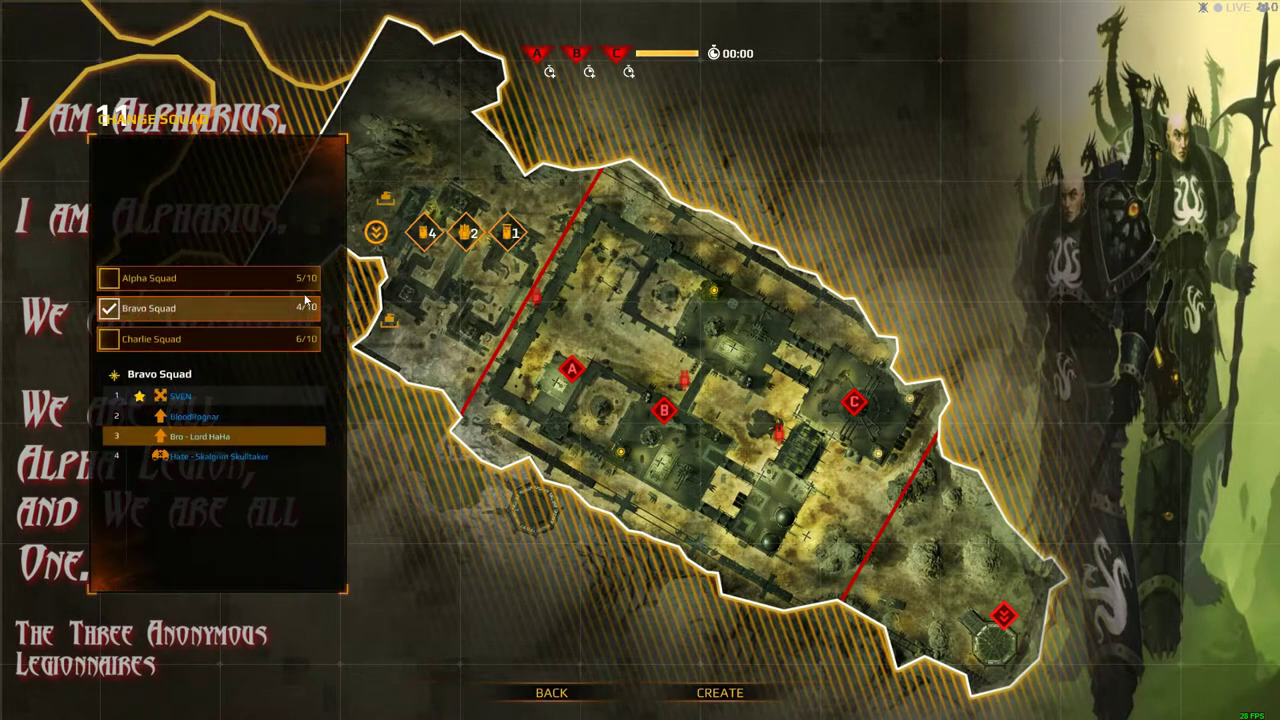
left_click(249, 344)
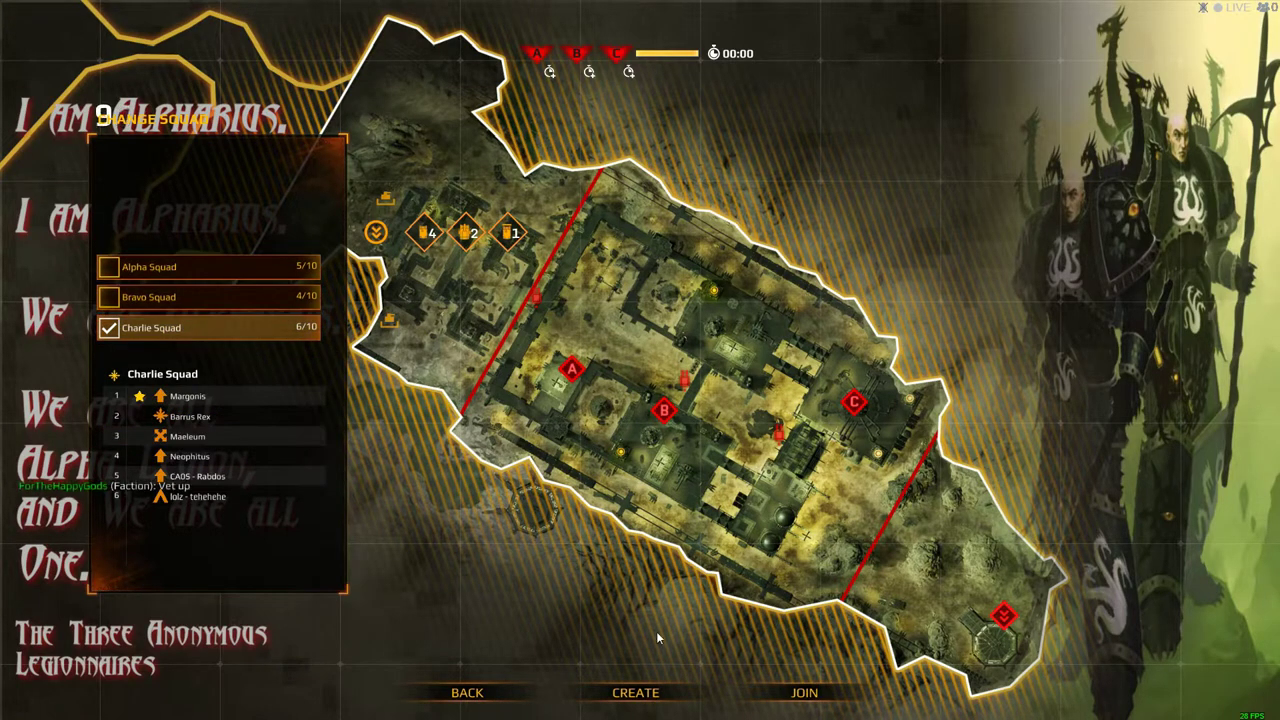
left_click(804, 692)
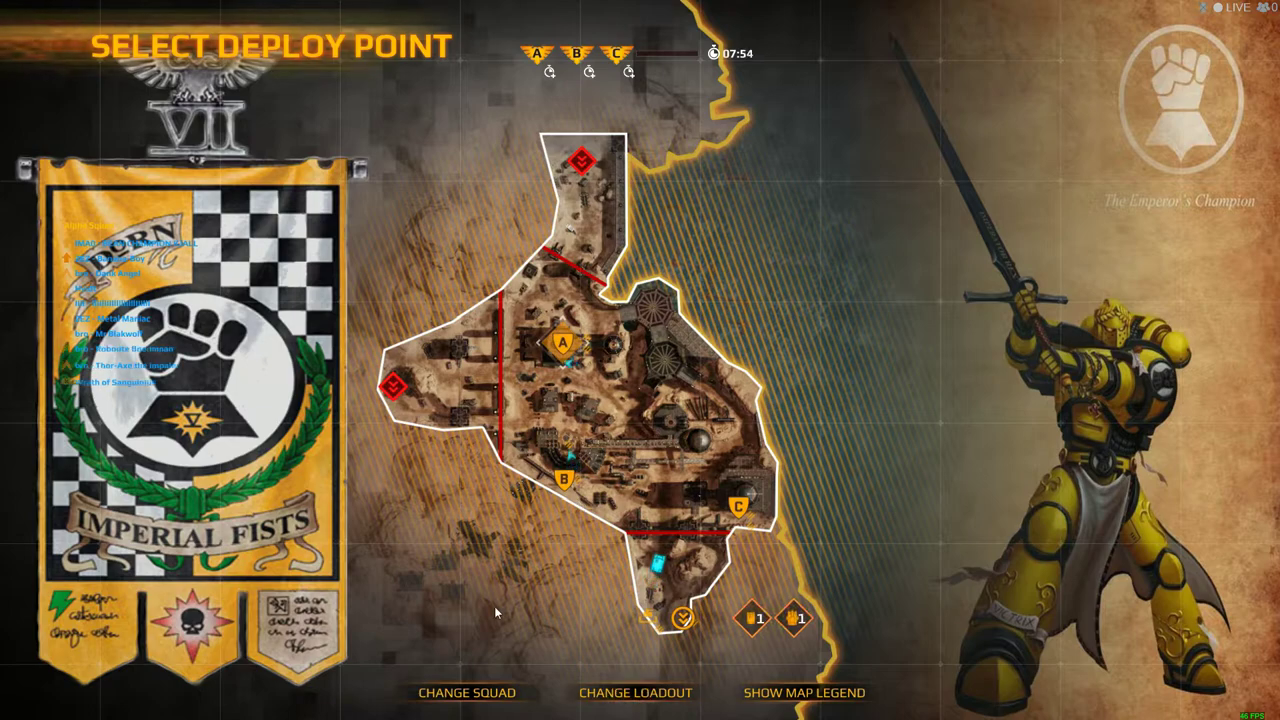
Back out of the squad panel once, then reopen it and join Bravo Squad
left_click(463, 690)
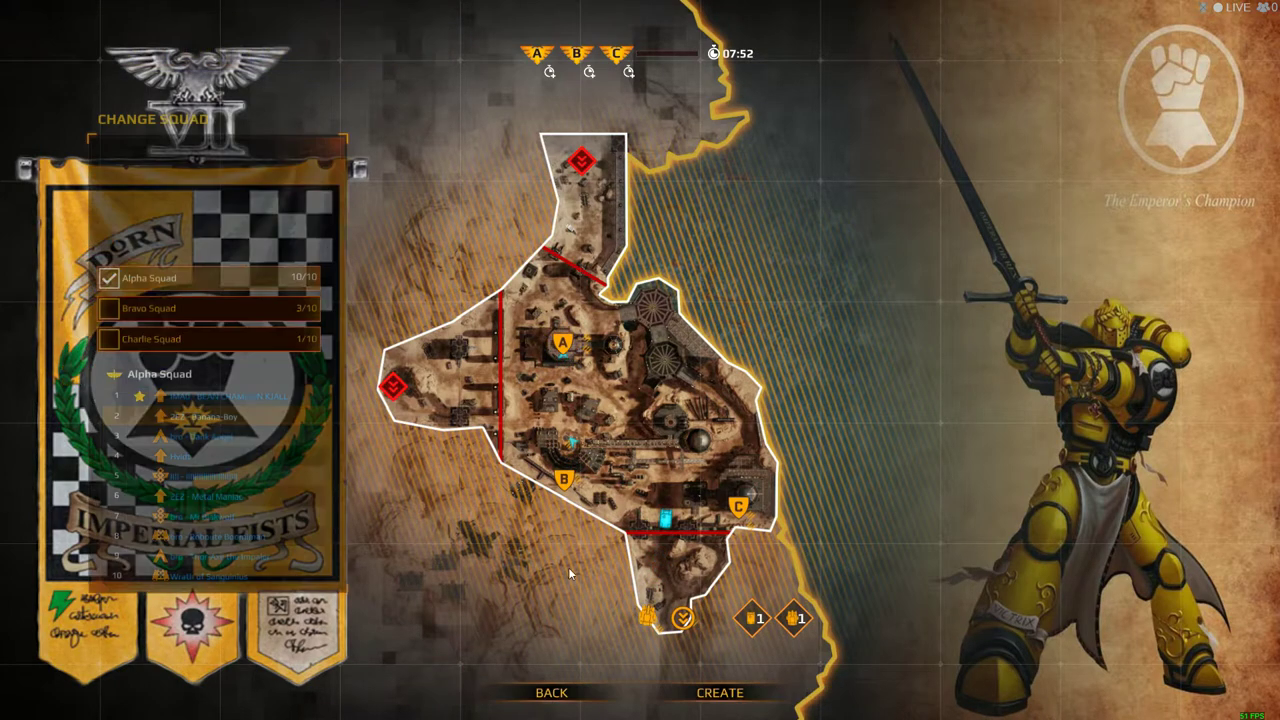
key("Escape")
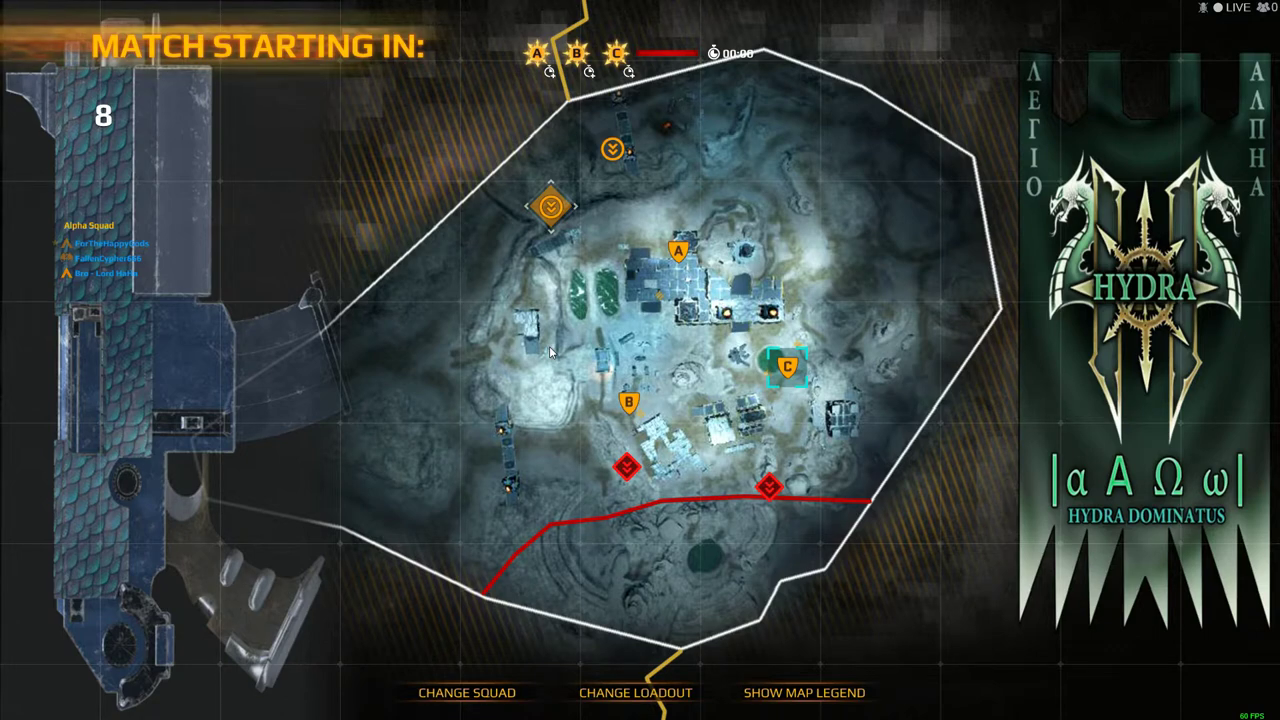
left_click(487, 702)
left_click(150, 278)
left_click(800, 692)
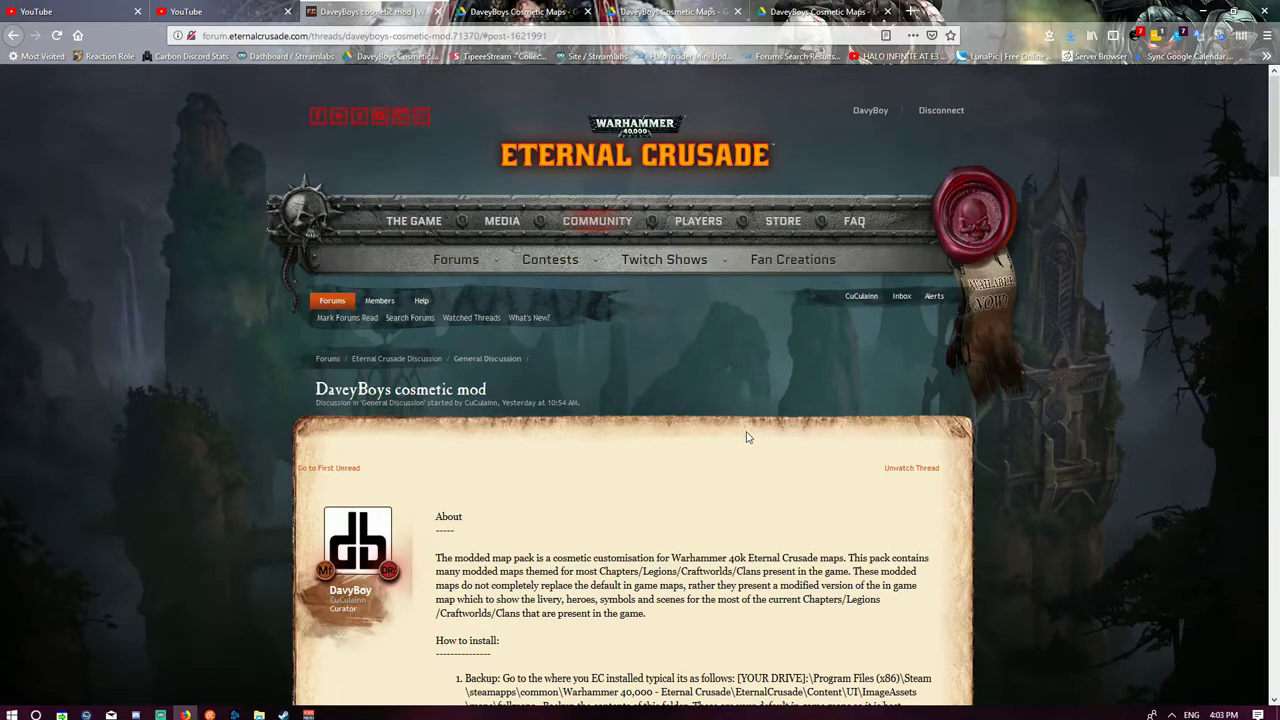
Scroll to How to install and highlight all of step 1, the fullmaps backup instruction
scroll(746, 437, "down", 4)
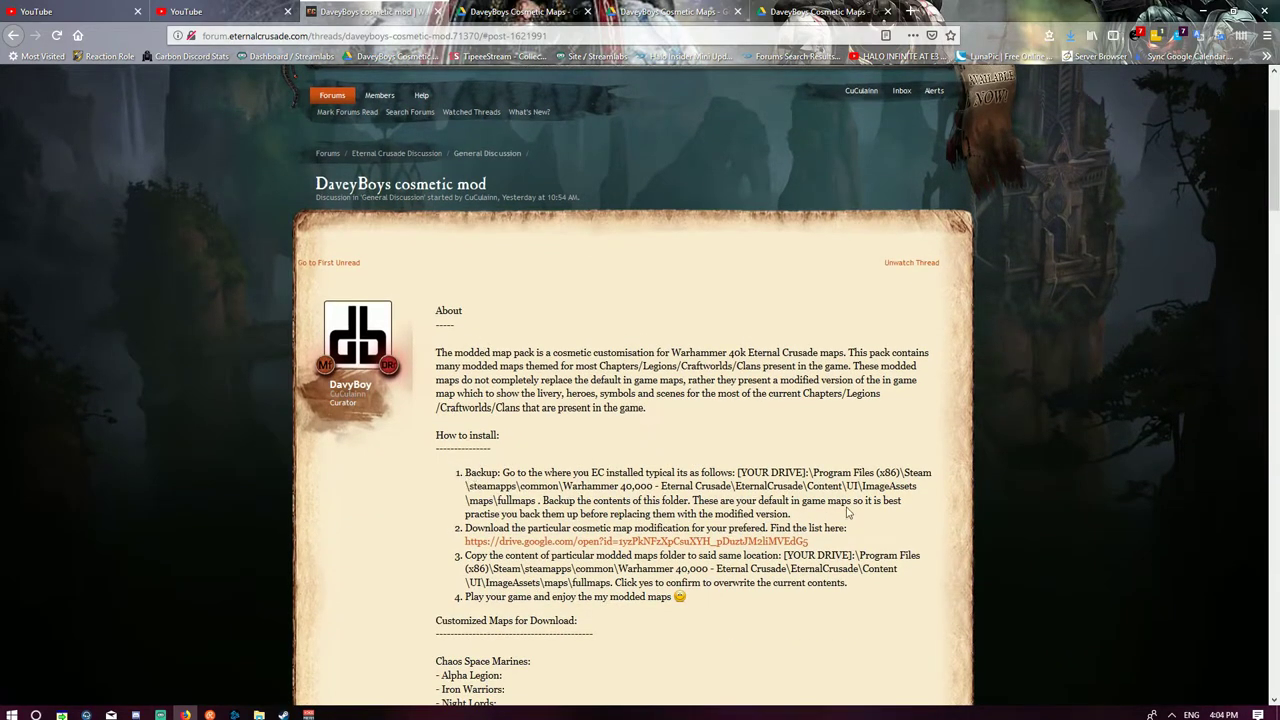
left_click_drag(798, 517, 504, 460)
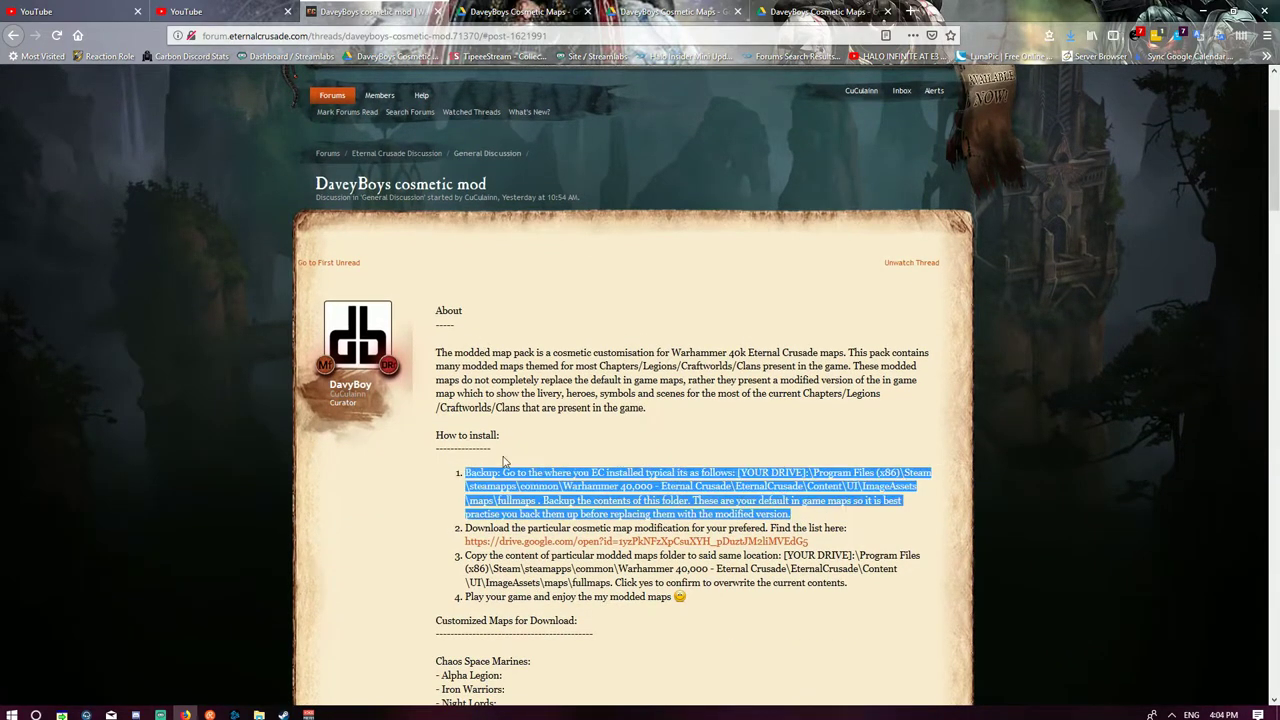
left_click(481, 478)
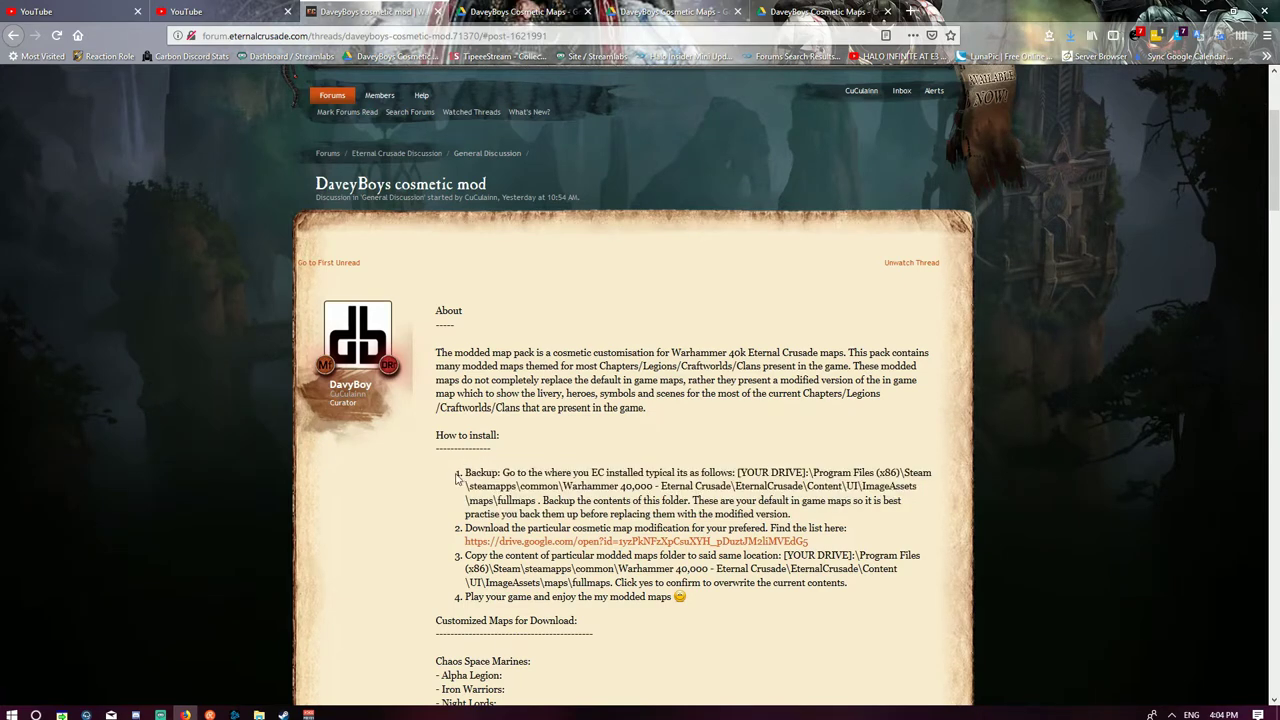
left_click_drag(457, 479, 801, 517)
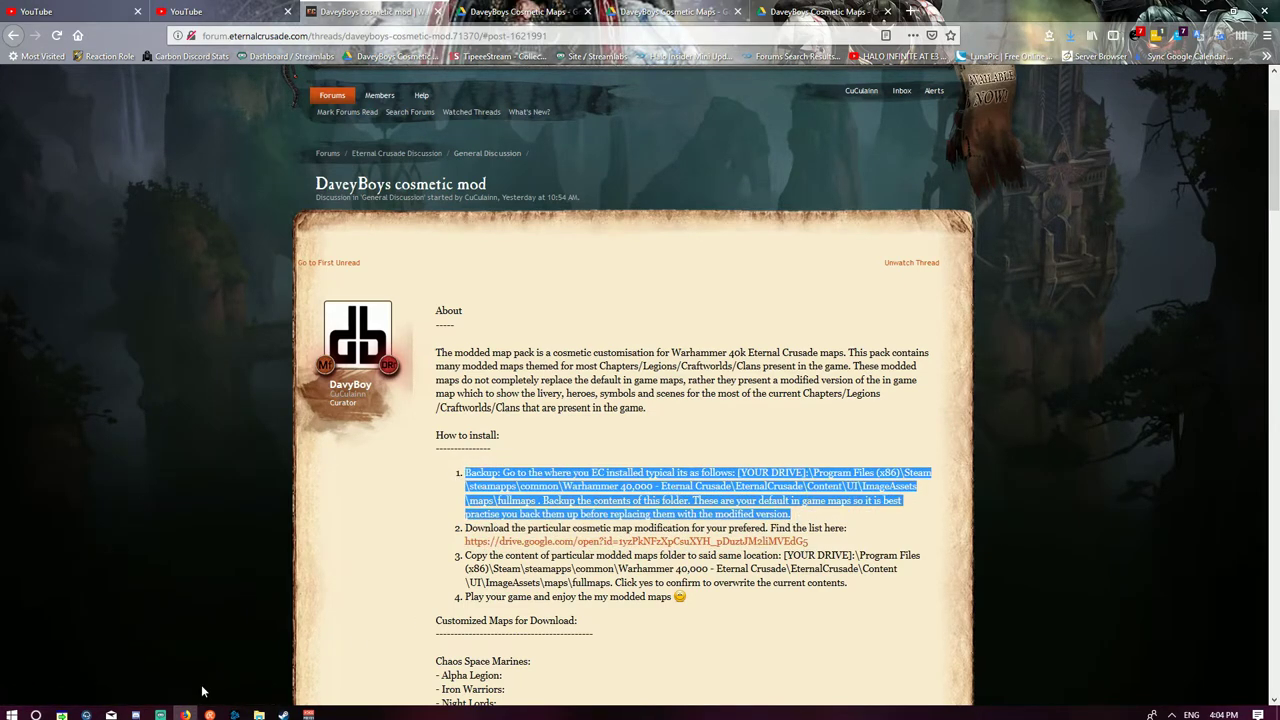
mouse_move(283, 714)
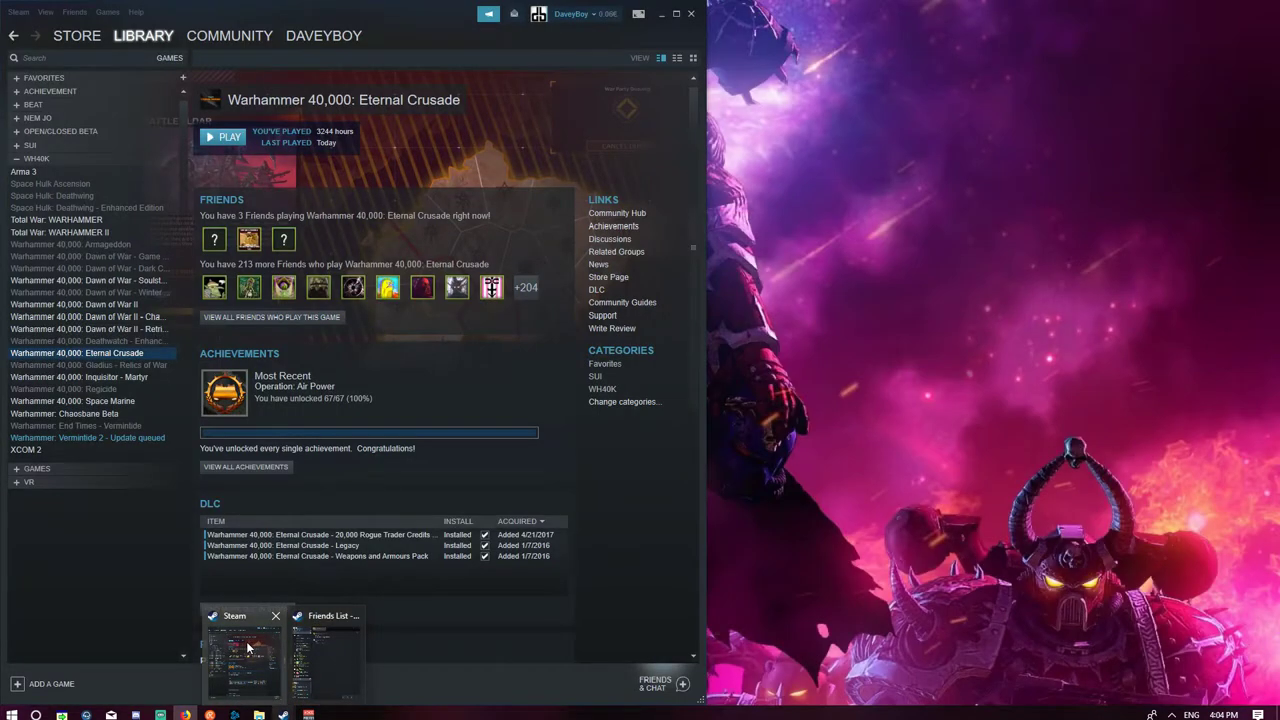
Maximize Steam and browse Eternal Crusade's local files from its Properties > Local Files
left_click(249, 648)
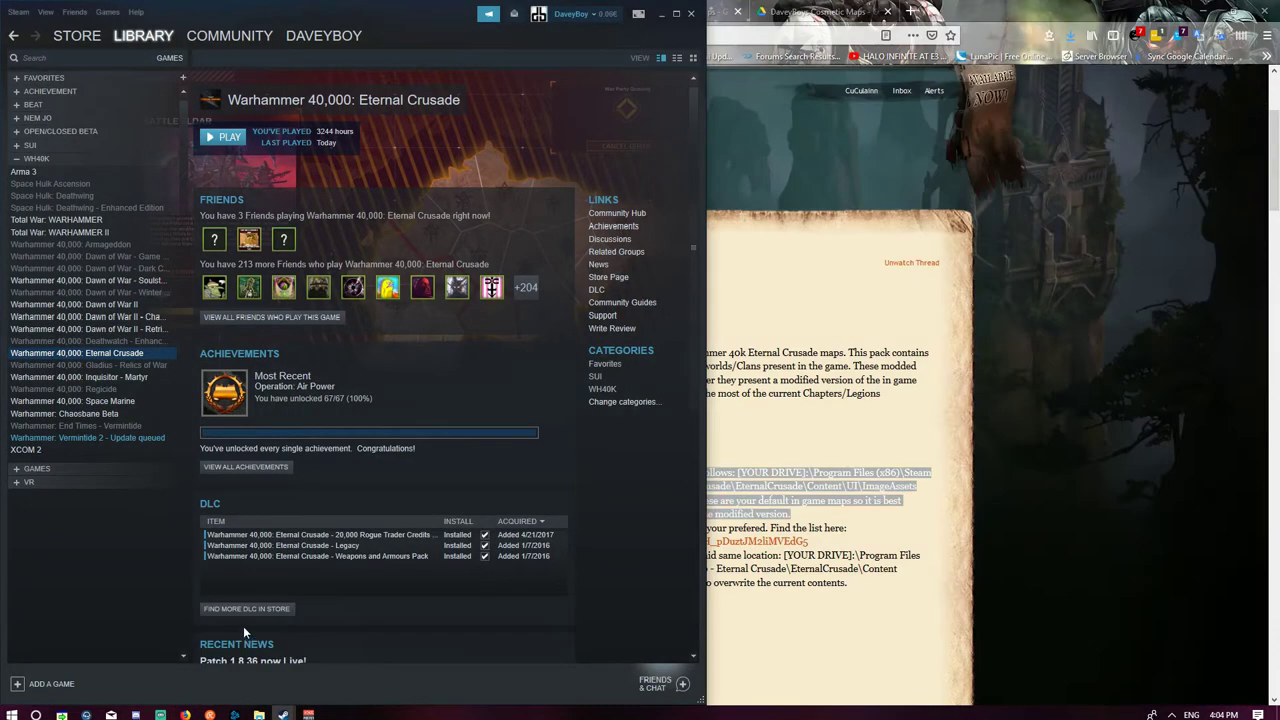
left_click(676, 14)
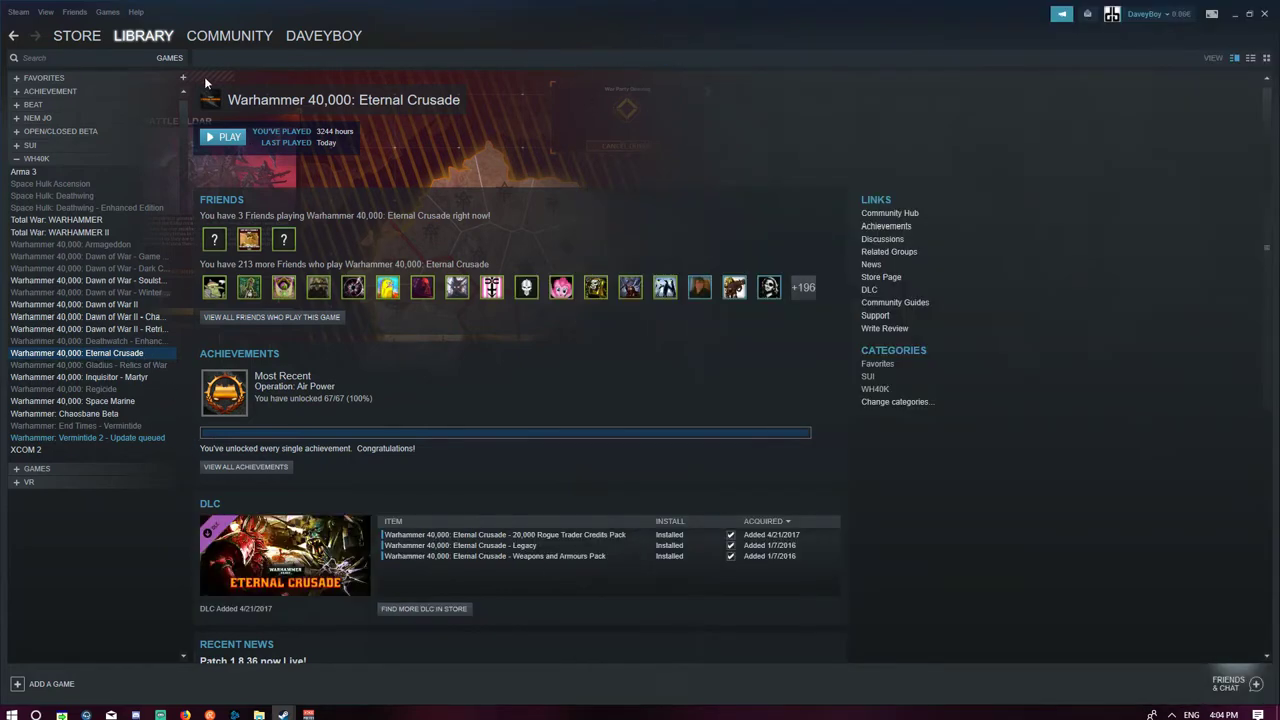
mouse_move(141, 35)
right_click(80, 353)
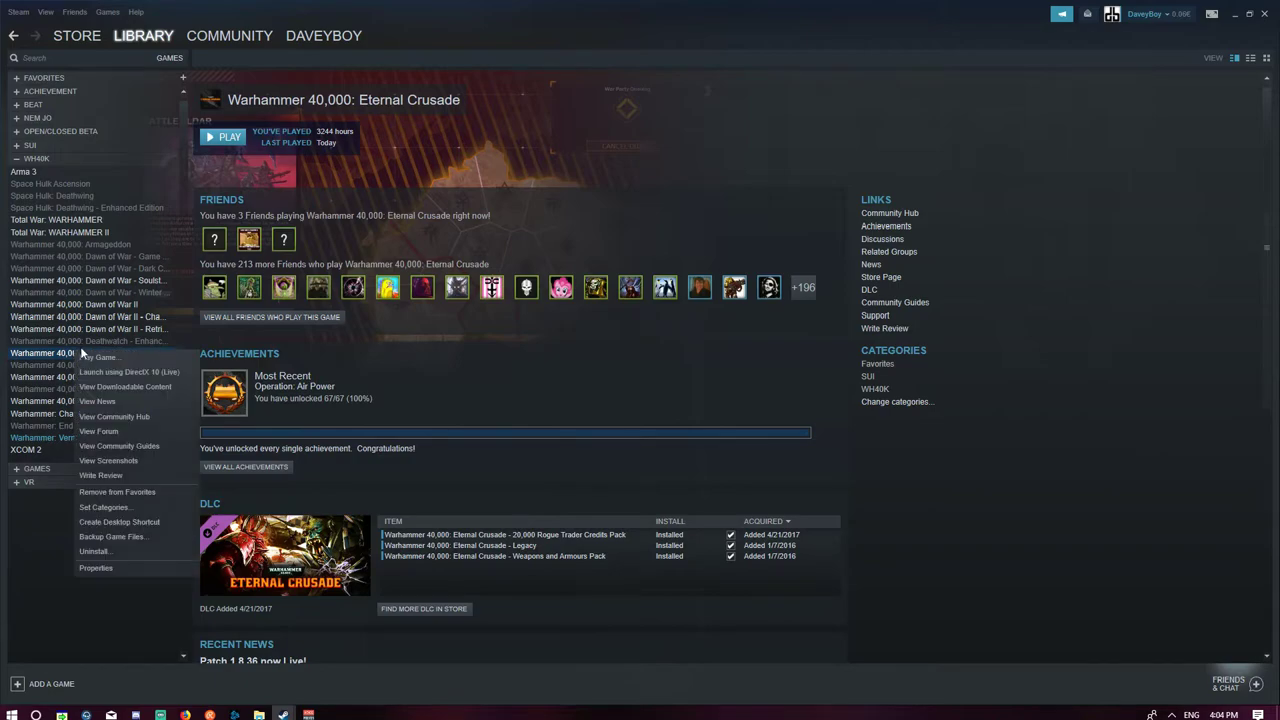
left_click(173, 564)
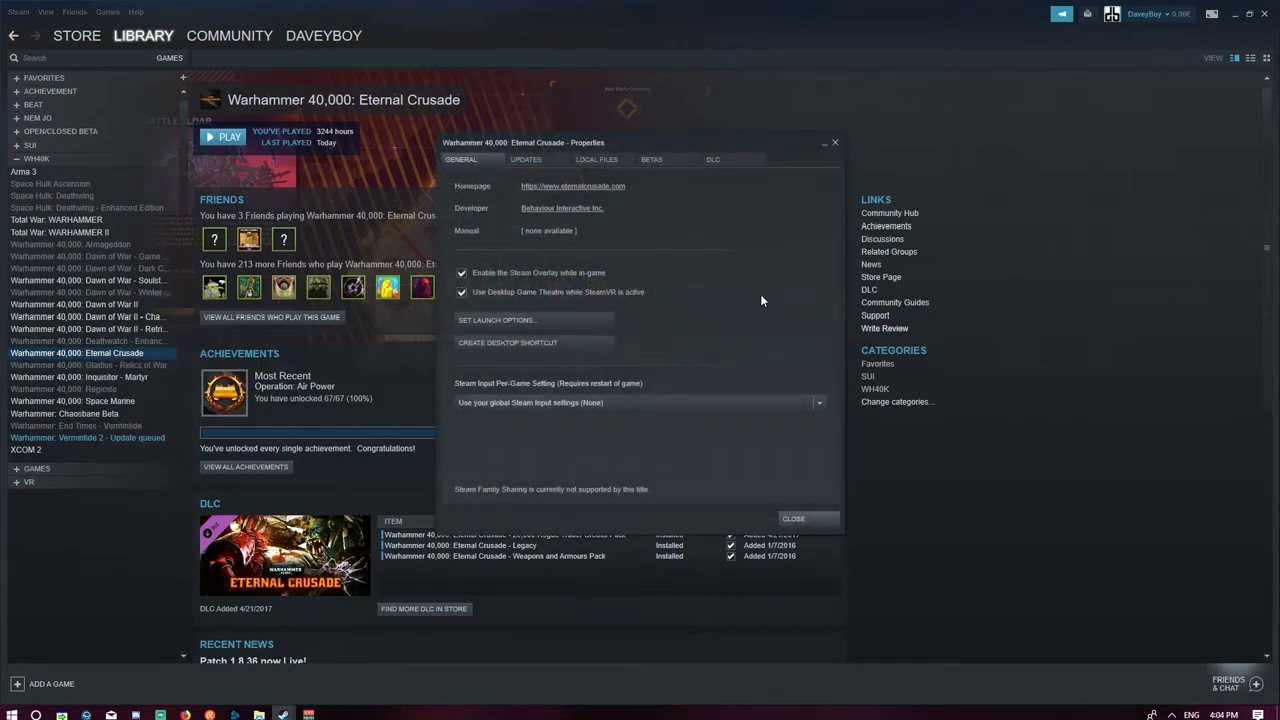
left_click(608, 161)
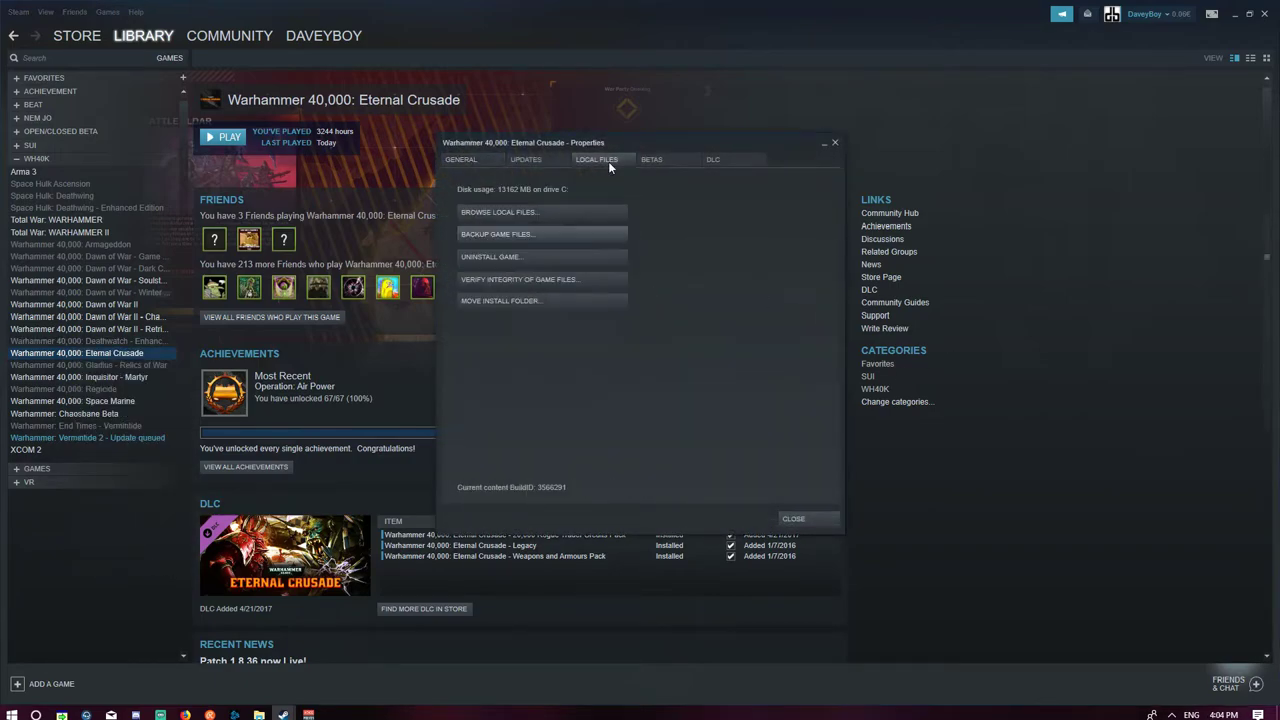
left_click(497, 210)
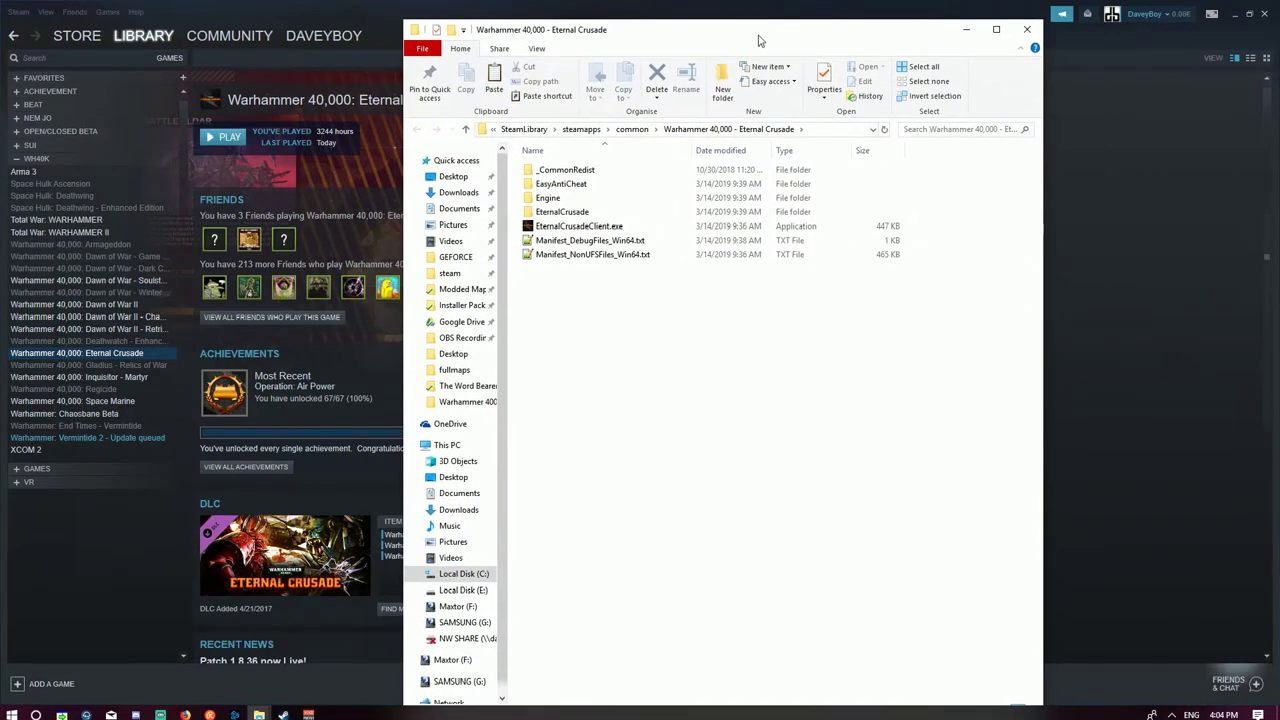
Navigate EternalCrusade > Content > UI > ImageAssets > maps > fullmaps and select every map image
double_click(576, 214)
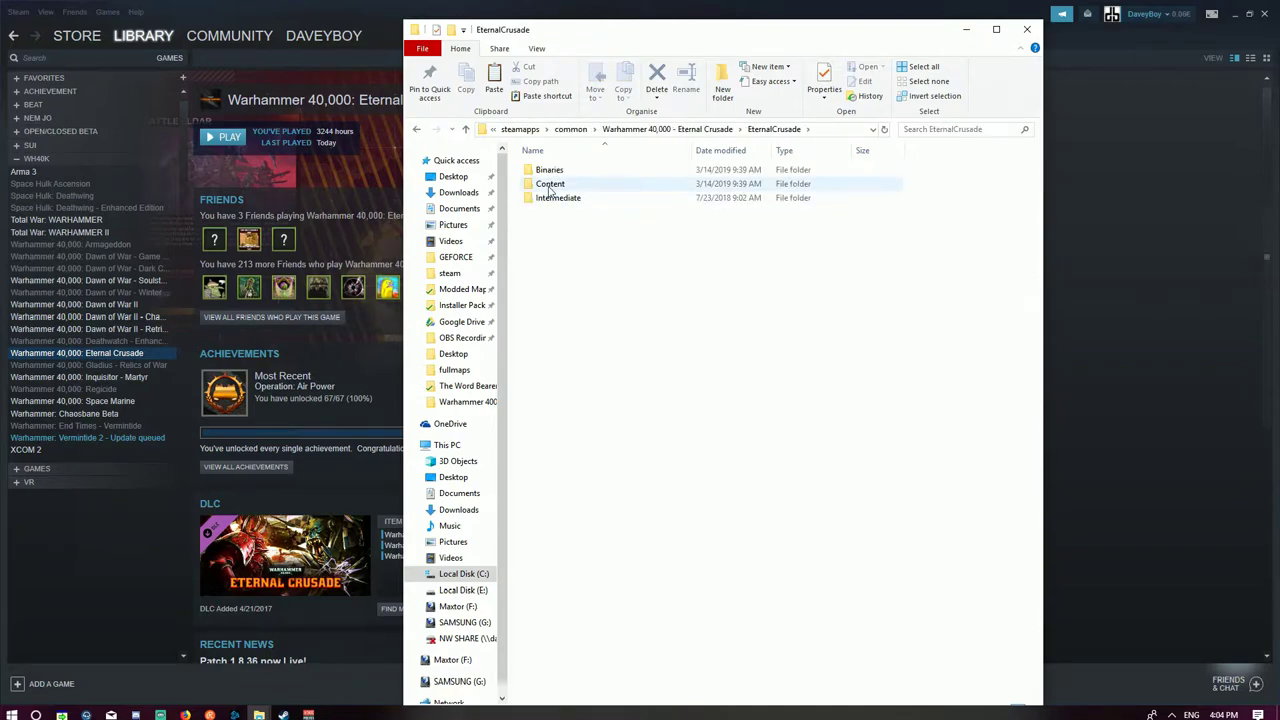
double_click(550, 188)
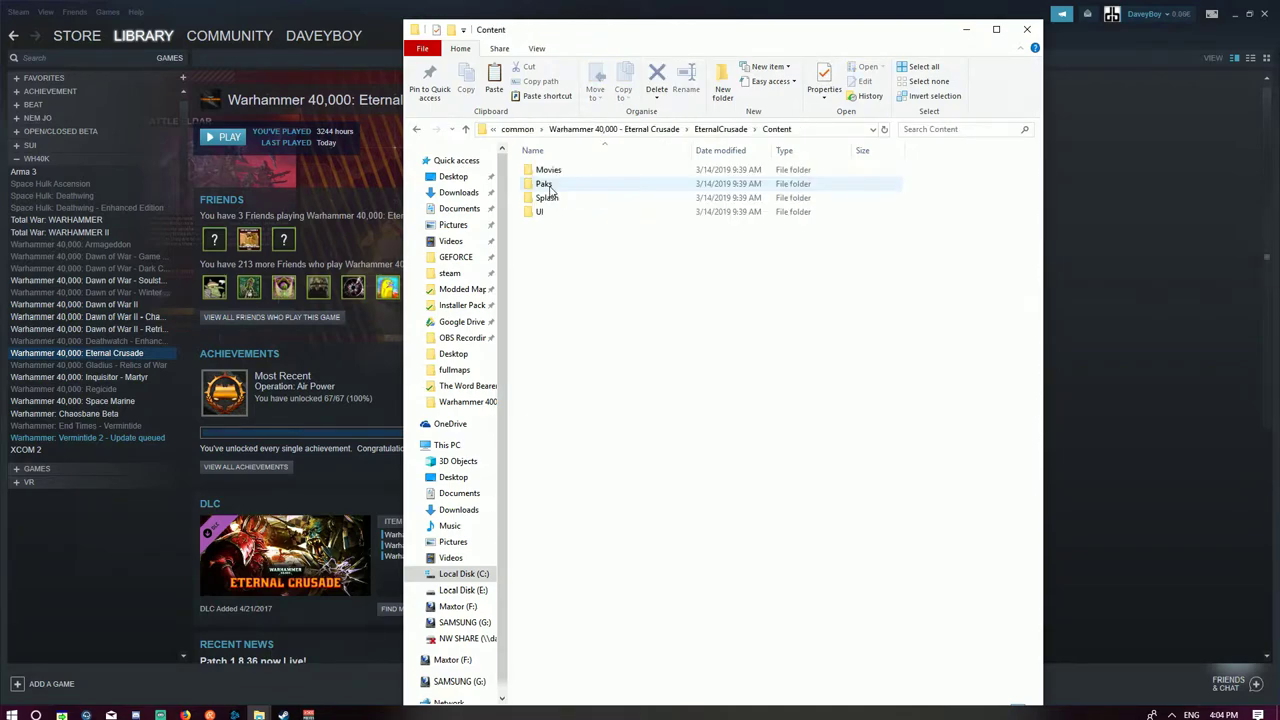
double_click(538, 218)
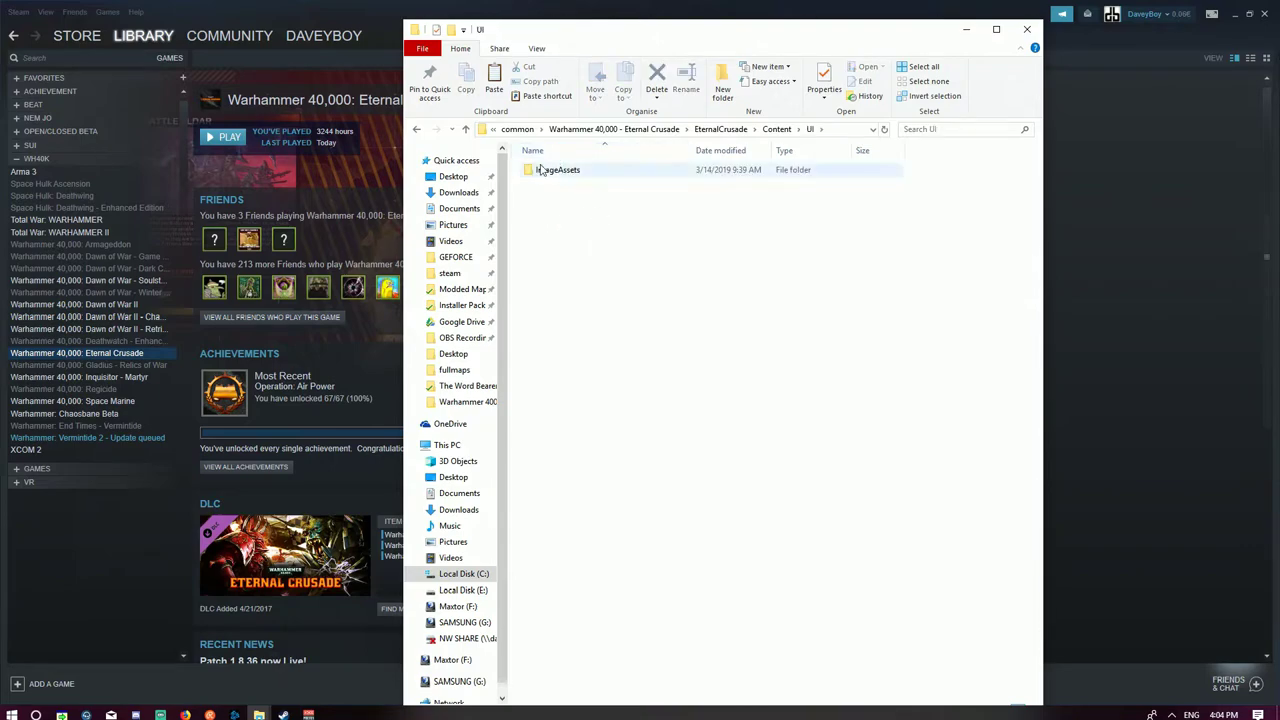
double_click(557, 170)
double_click(553, 270)
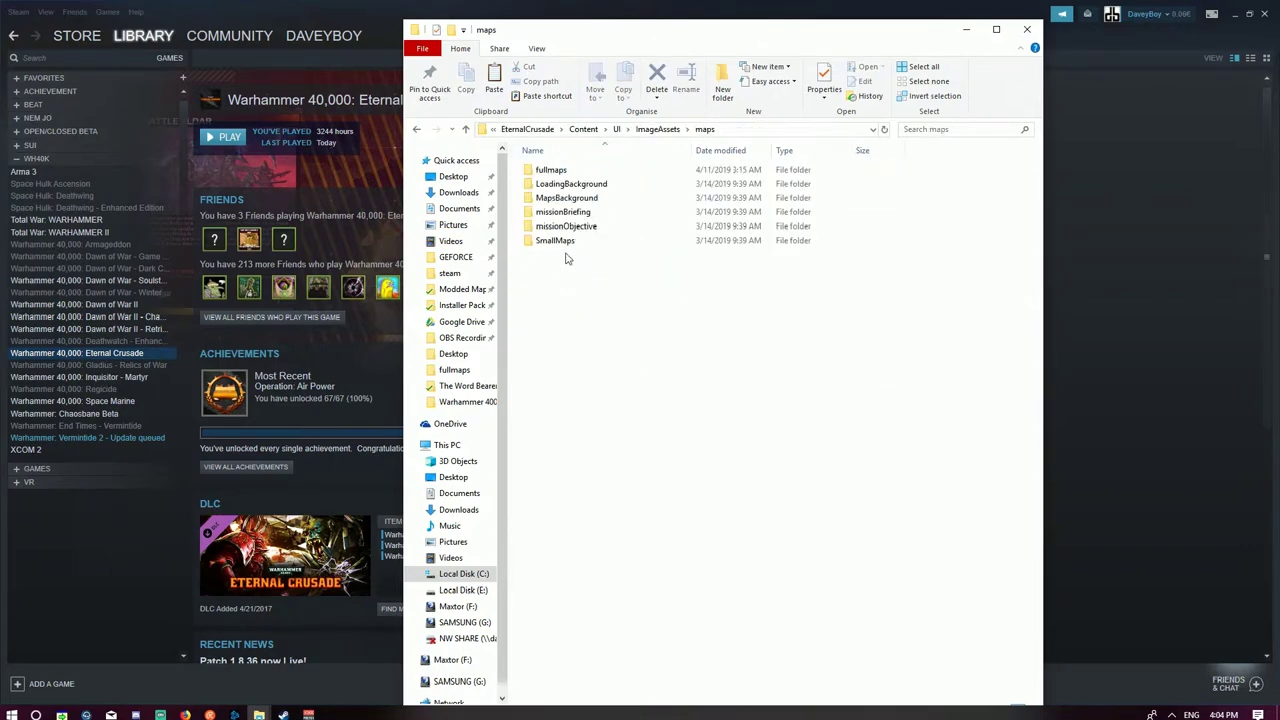
double_click(556, 170)
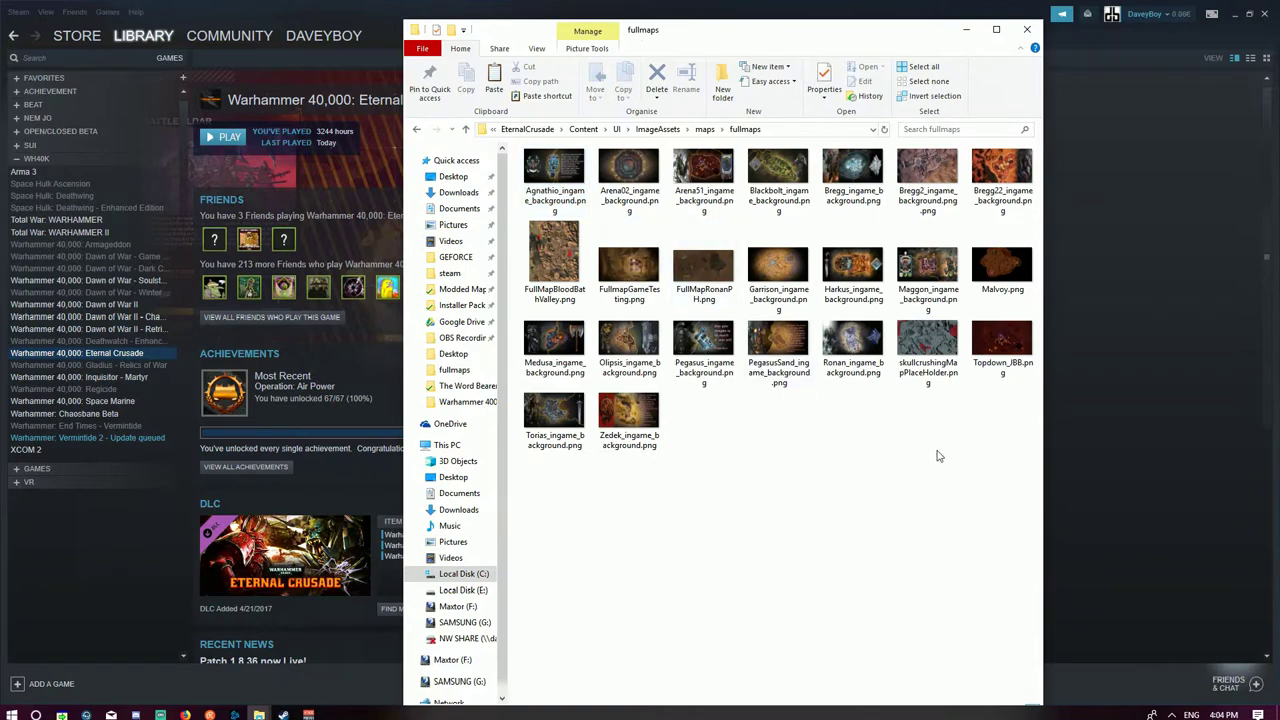
left_click_drag(1009, 514, 516, 146)
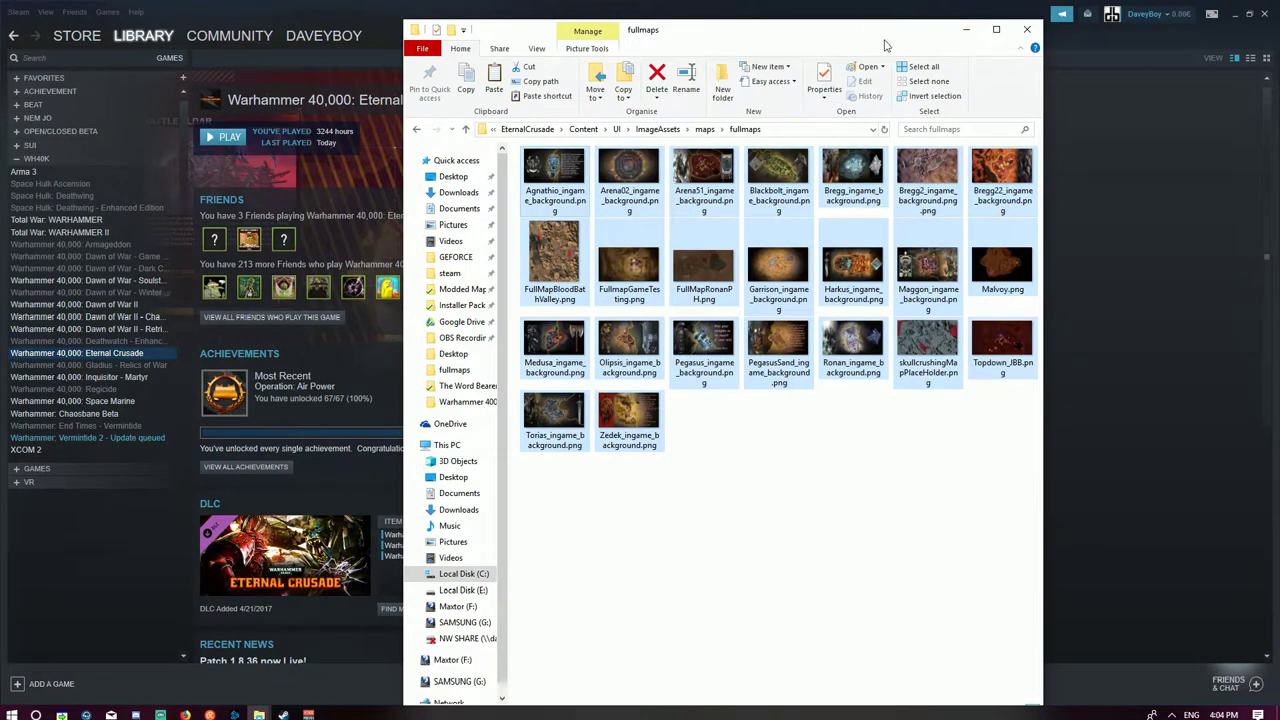
left_click_drag(884, 44, 811, 68)
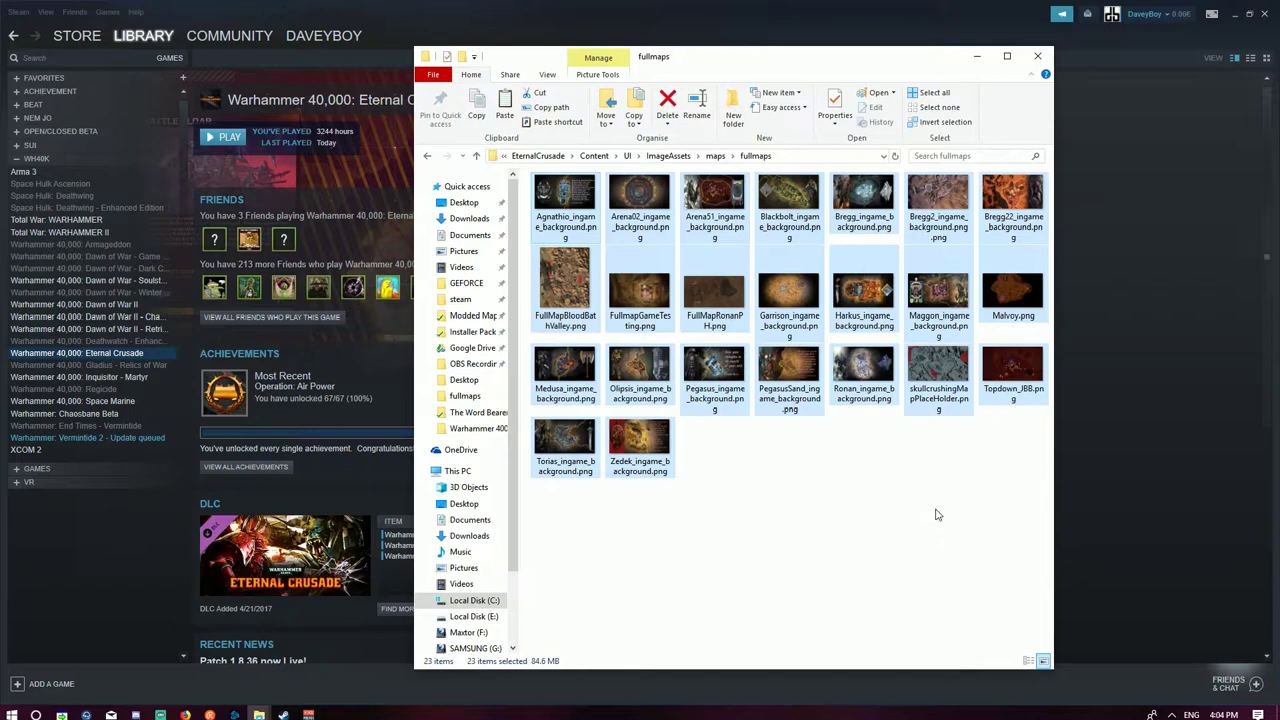
Copy the 23 default map background PNGs, Agnathio through Zedek, then deselect them
right_click(637, 276)
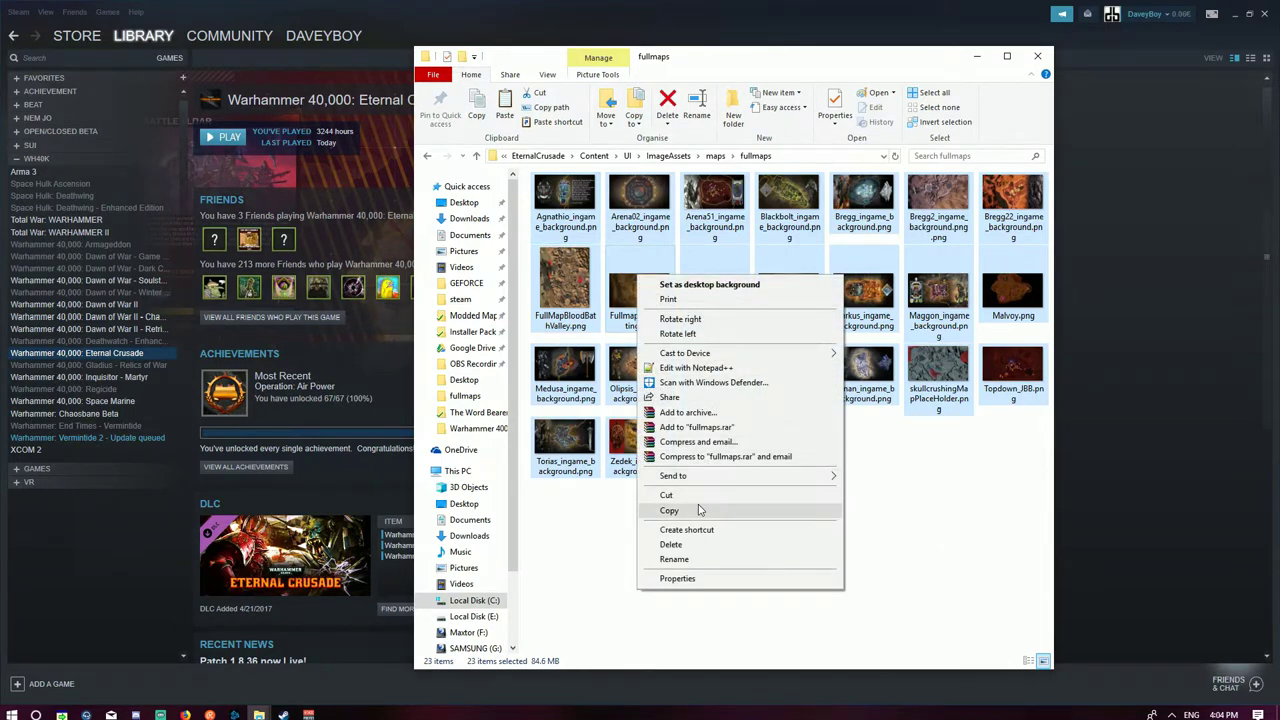
left_click(662, 512)
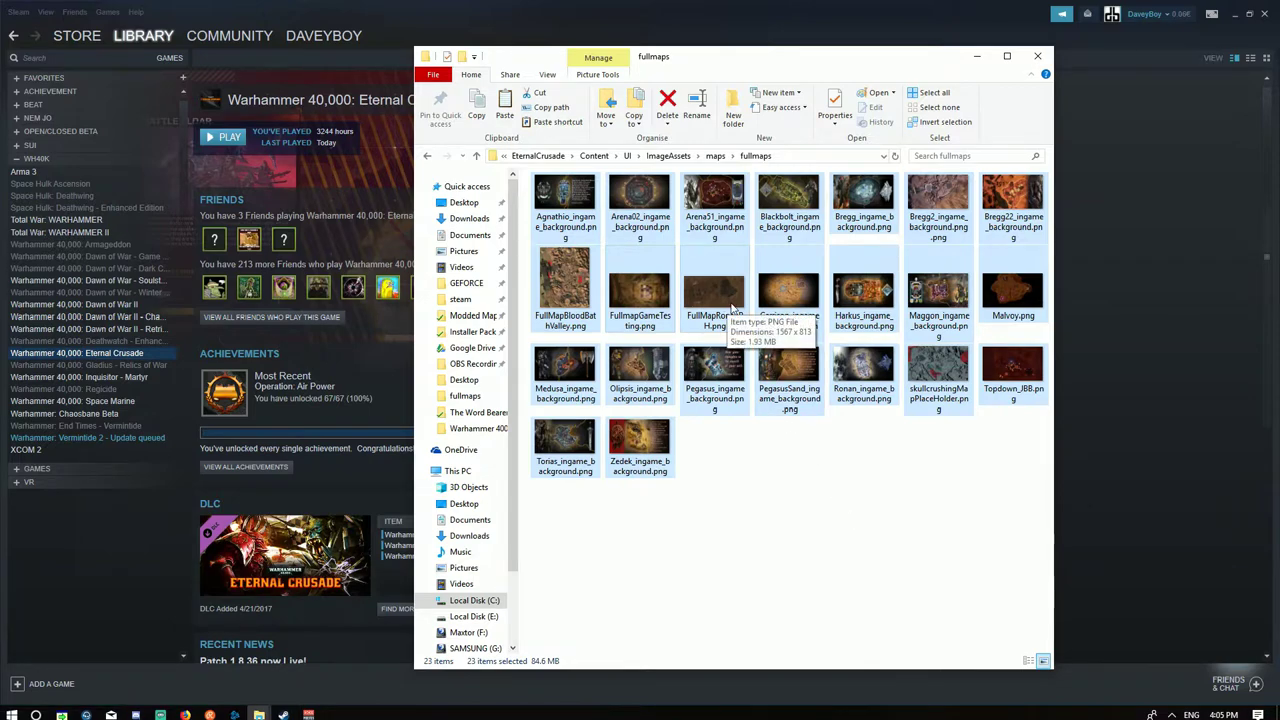
left_click(805, 493)
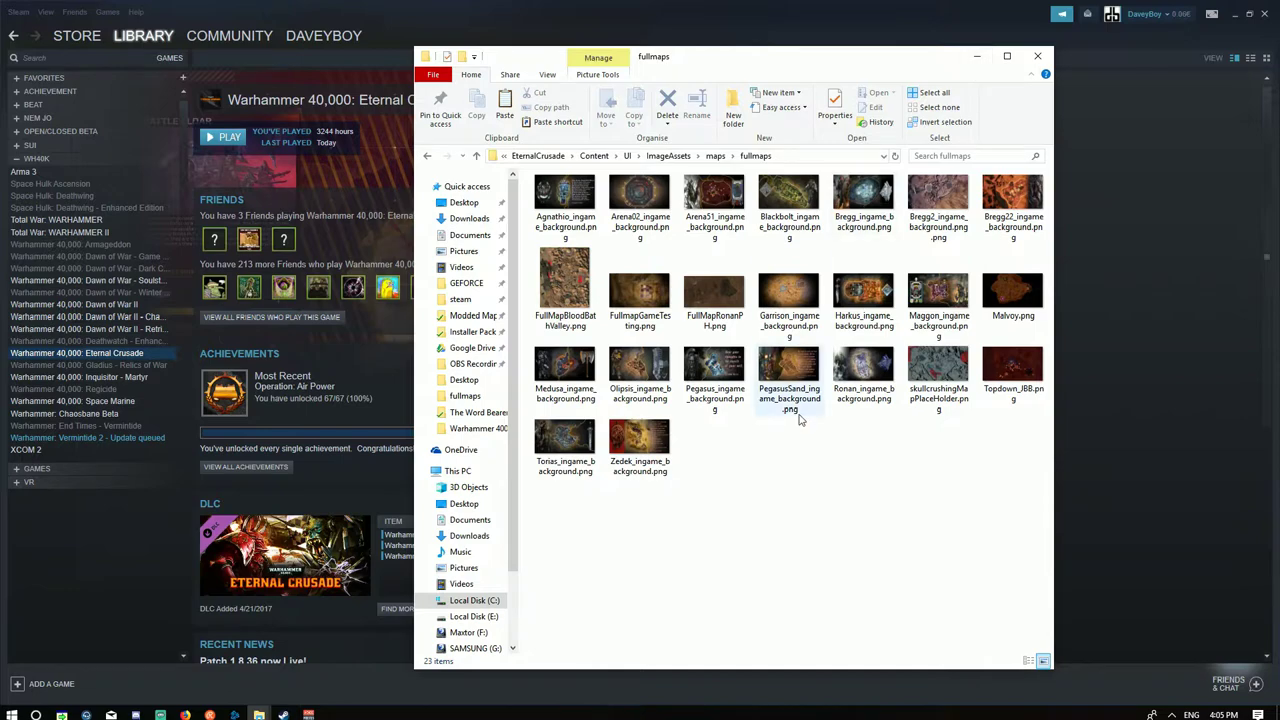
Minimize the fullmaps window and review the General, Updates and Local Files property tabs
left_click(979, 57)
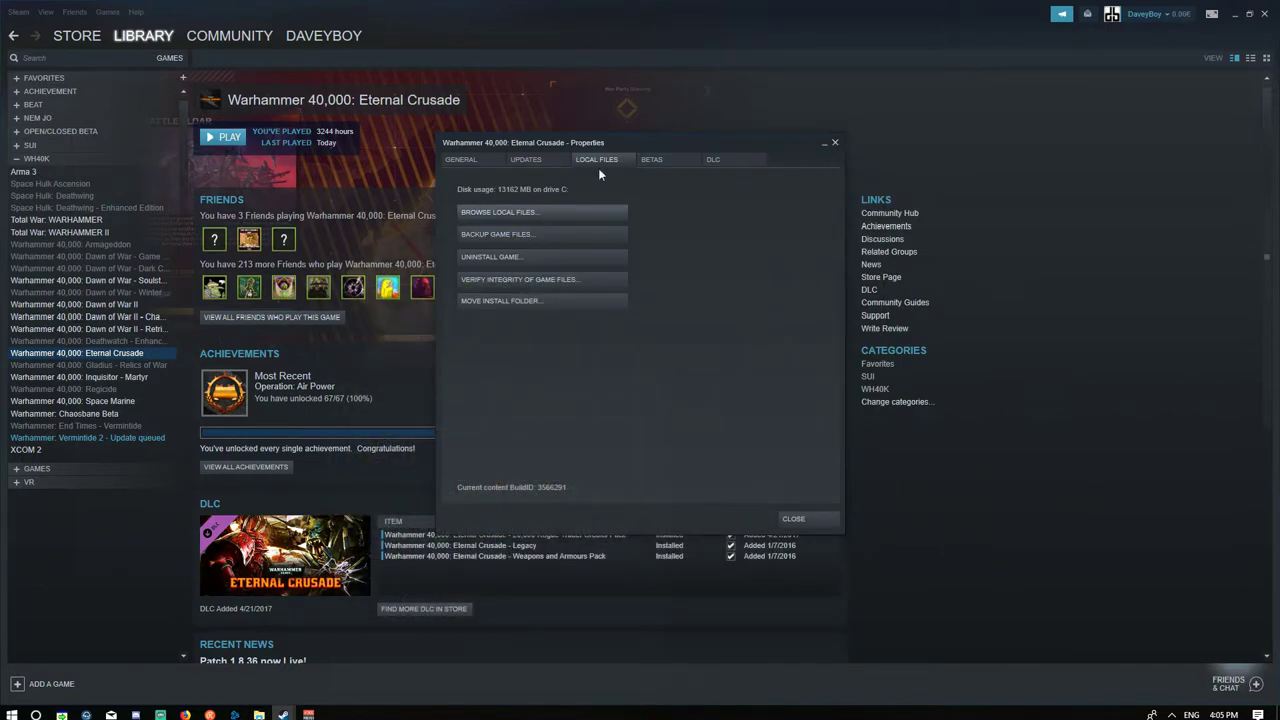
left_click(455, 159)
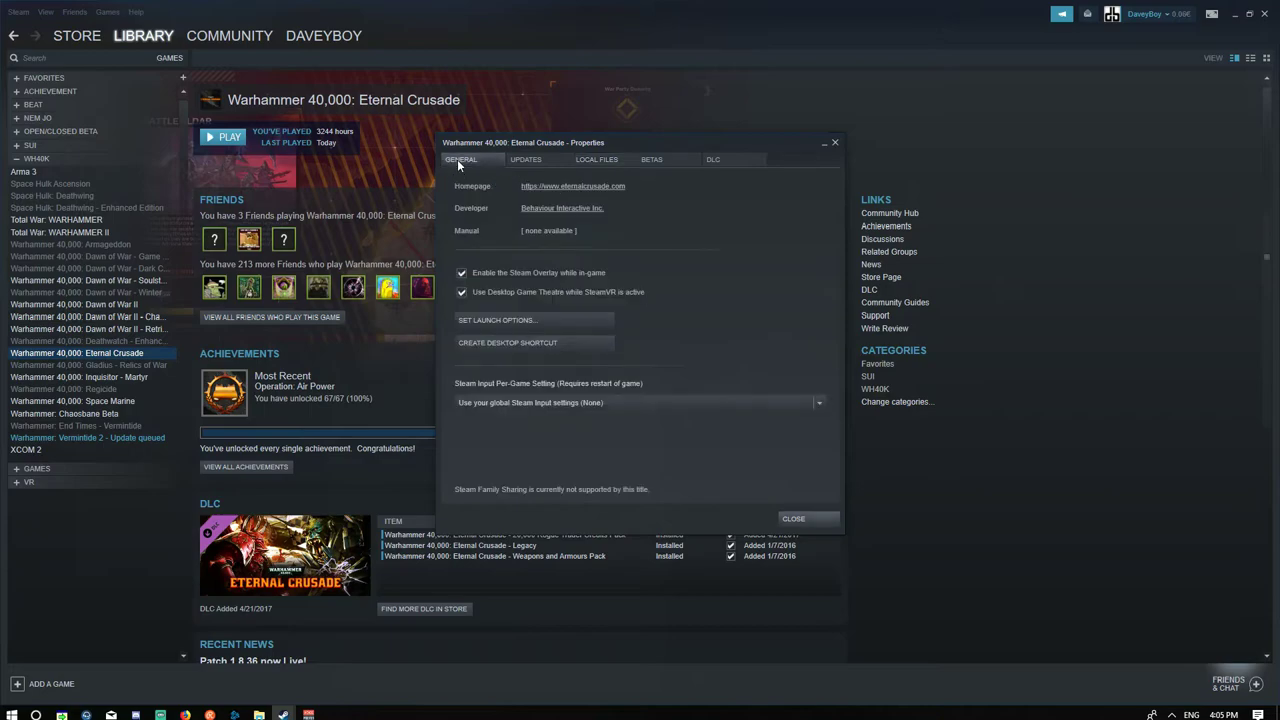
left_click(525, 161)
left_click(607, 161)
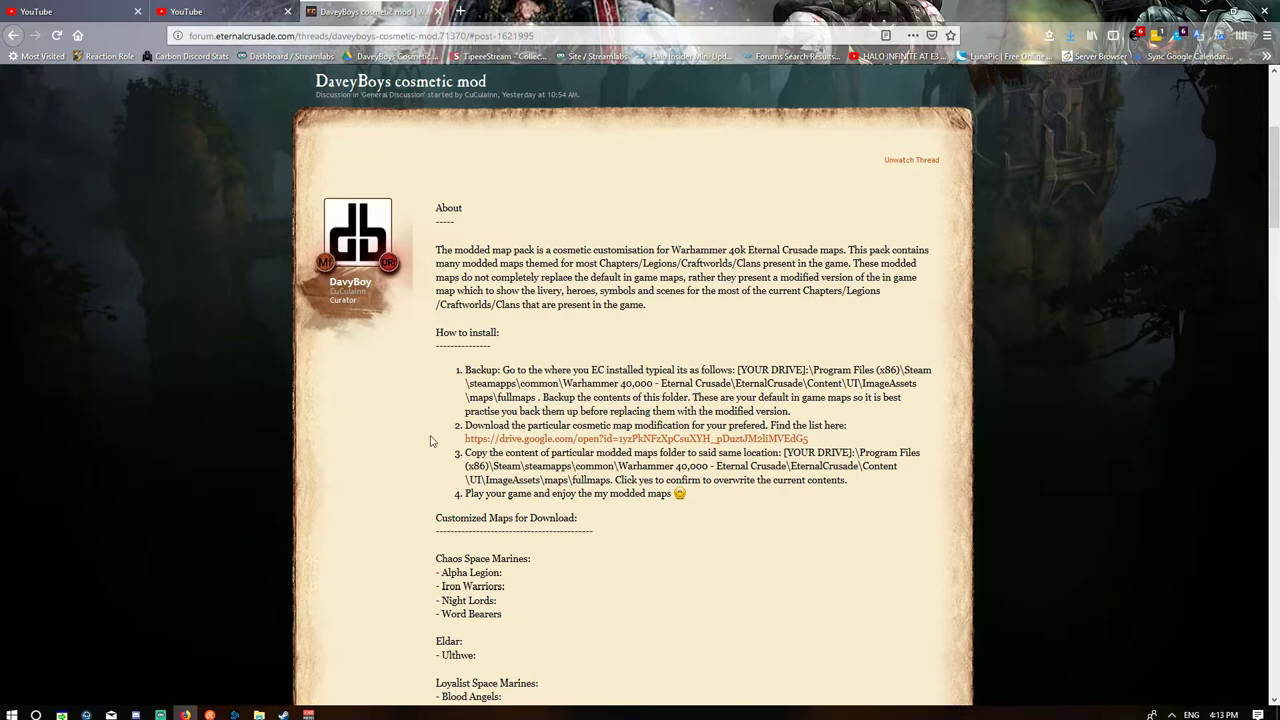
Open the DaveyBoys Cosmetic Maps Google Drive folder from the forum post's download link, then minimize Firefox
left_click_drag(868, 432, 445, 428)
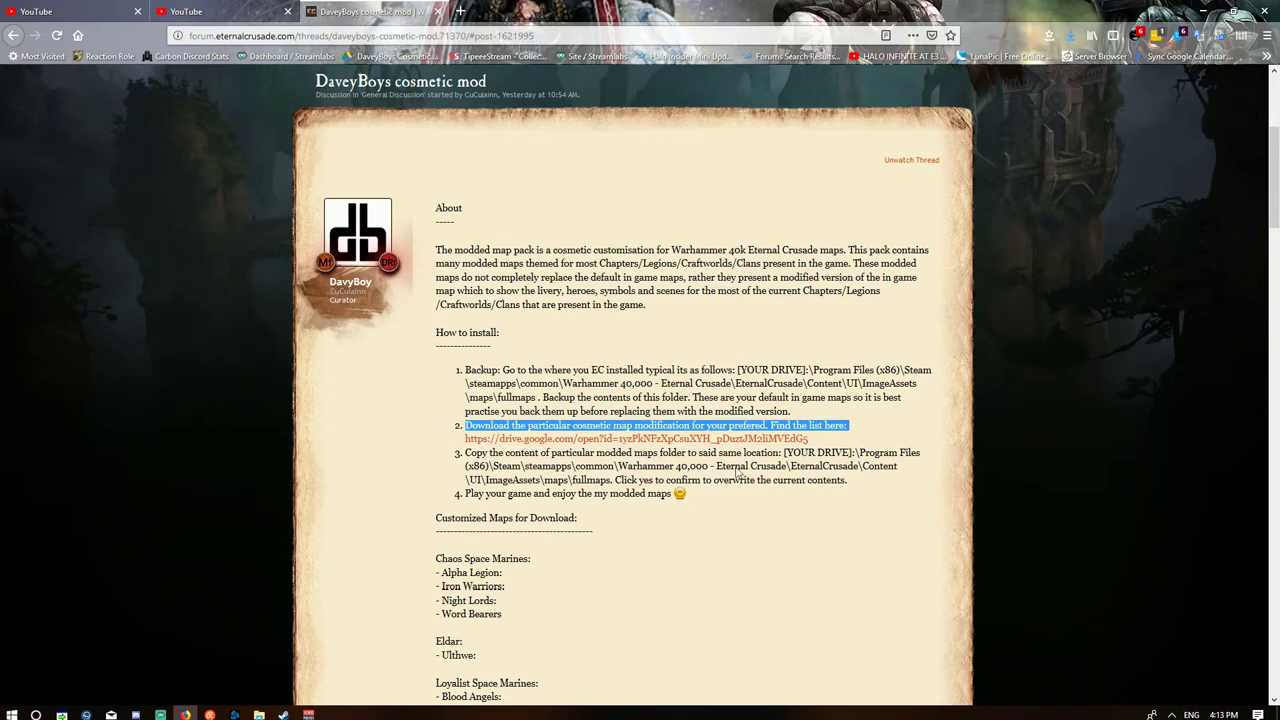
left_click(596, 440)
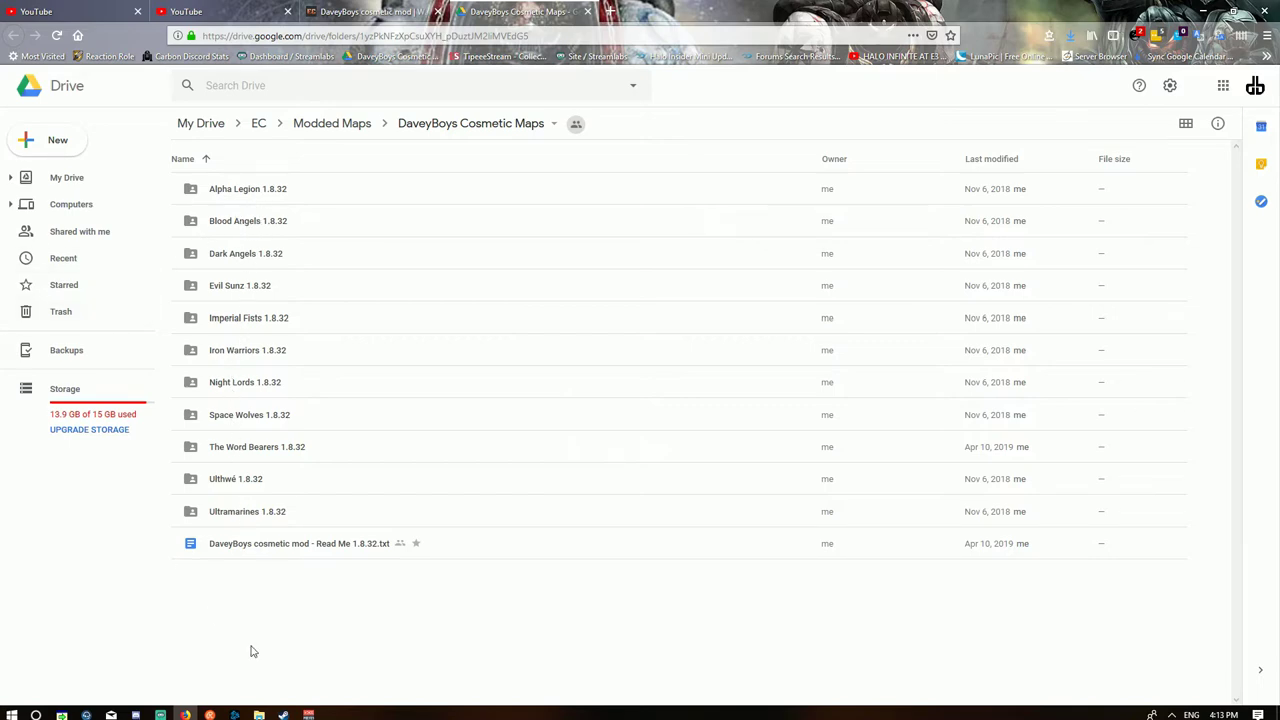
left_click(1203, 11)
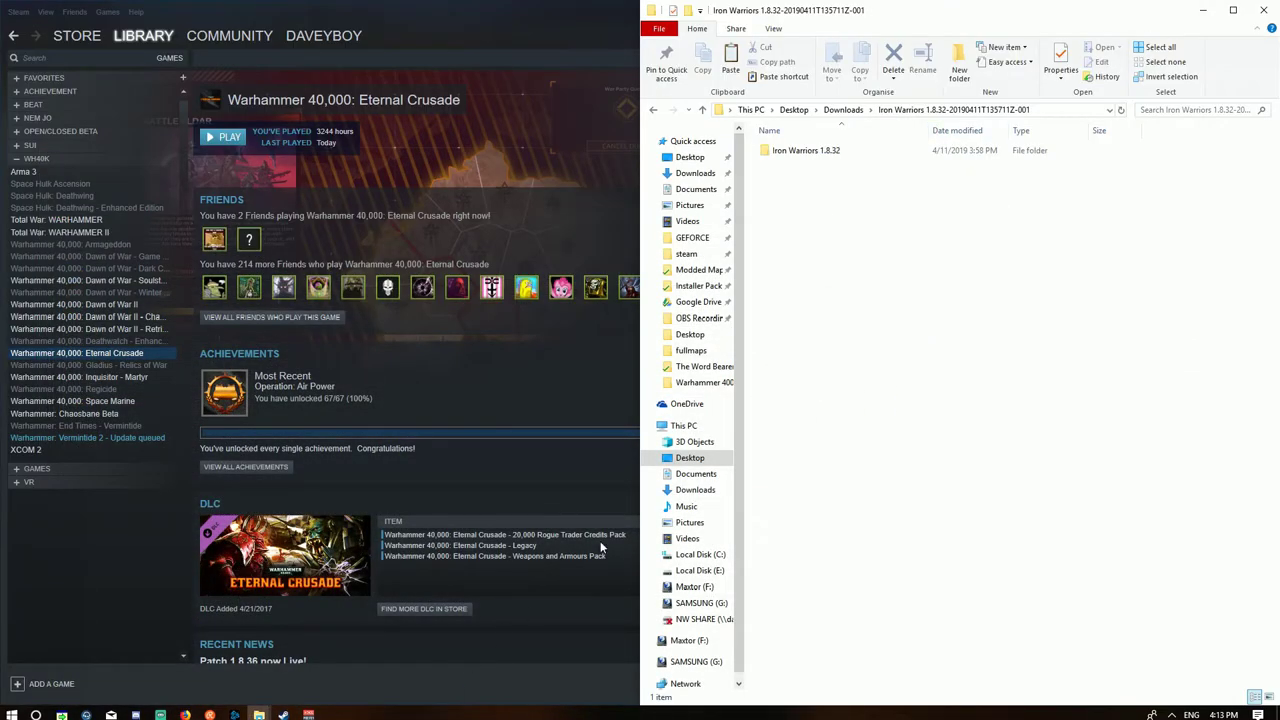
Copy all 14 map images from the Iron Warriors 1.8.32 folder, then minimize Explorer
left_click(1233, 10)
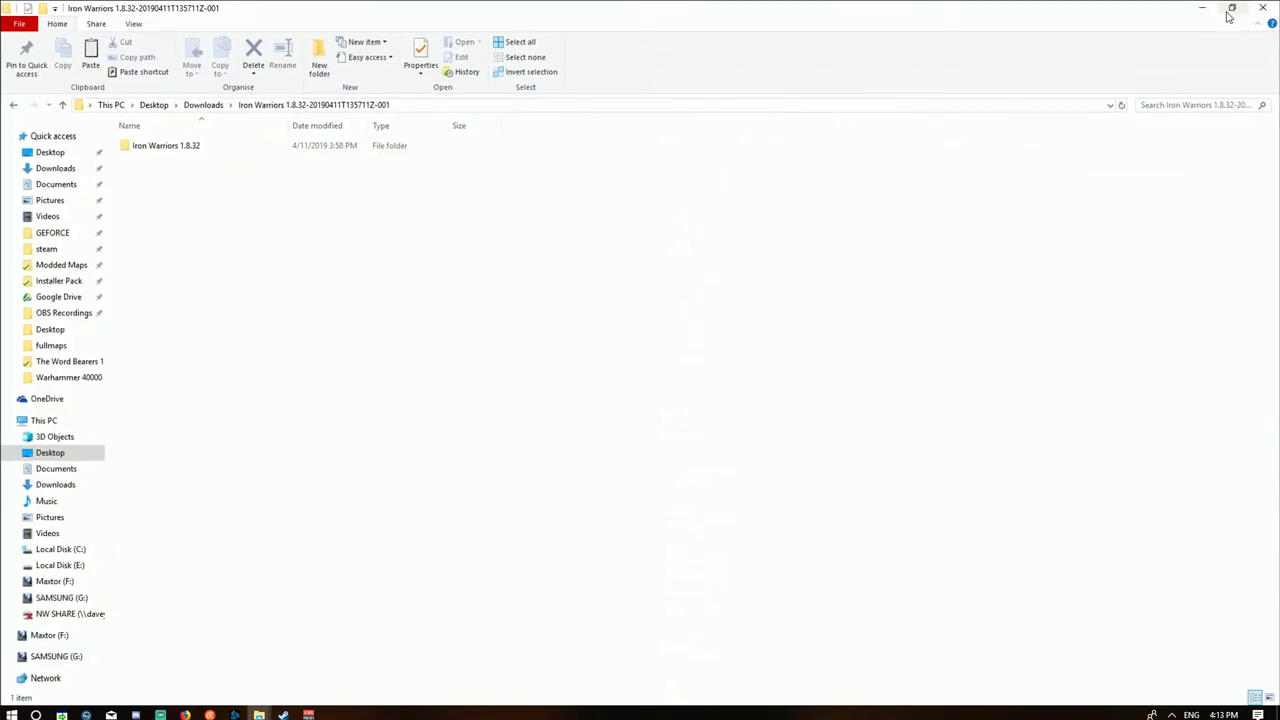
double_click(170, 150)
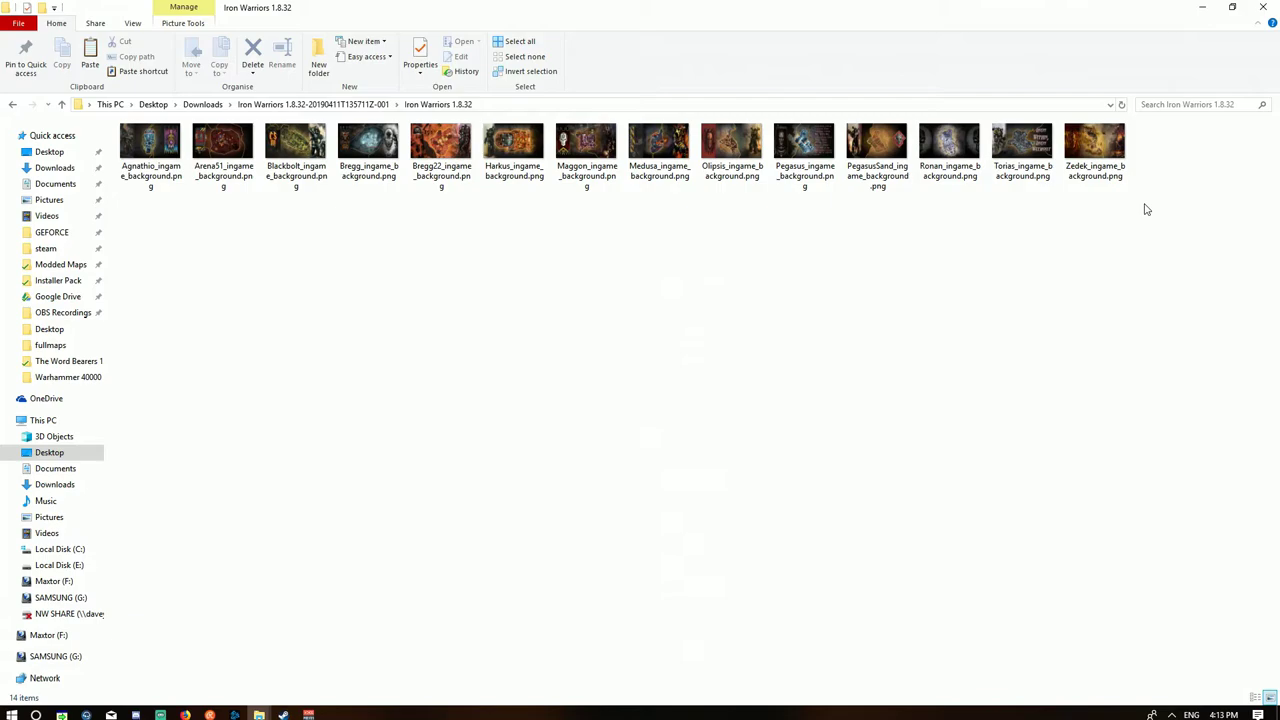
left_click_drag(1146, 209, 120, 122)
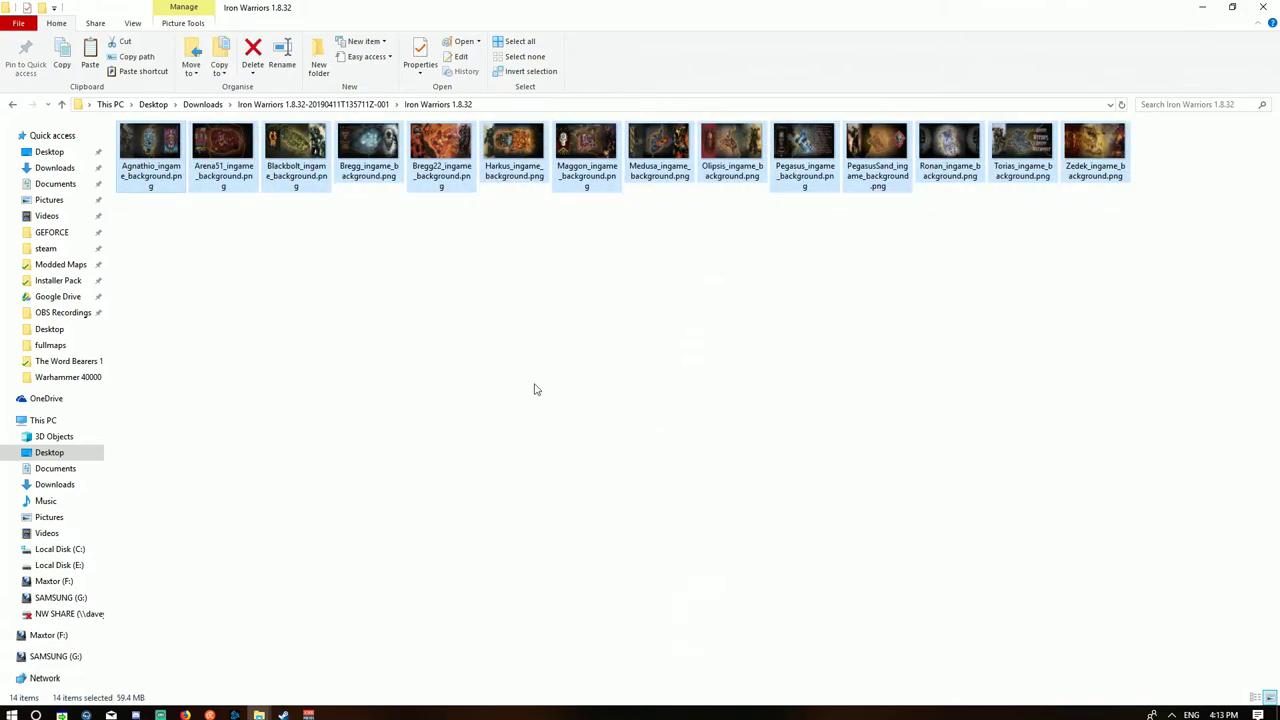
right_click(149, 148)
left_click(181, 428)
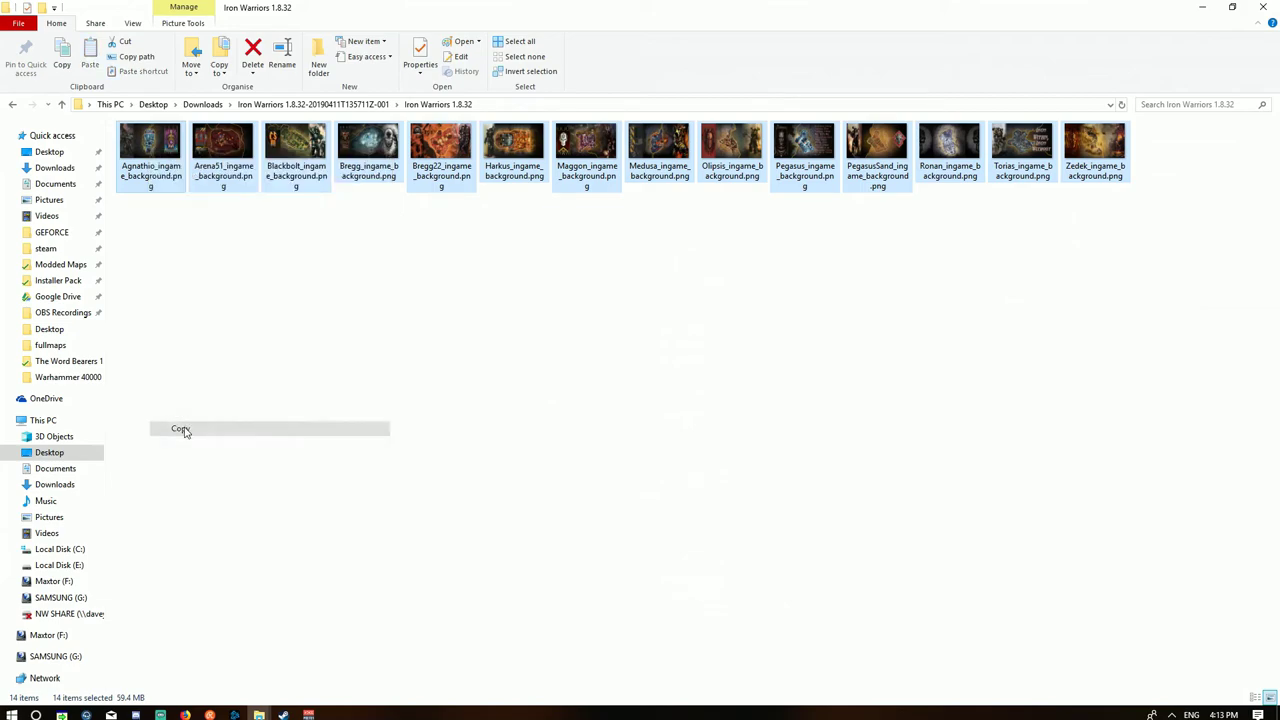
left_click(1180, 27)
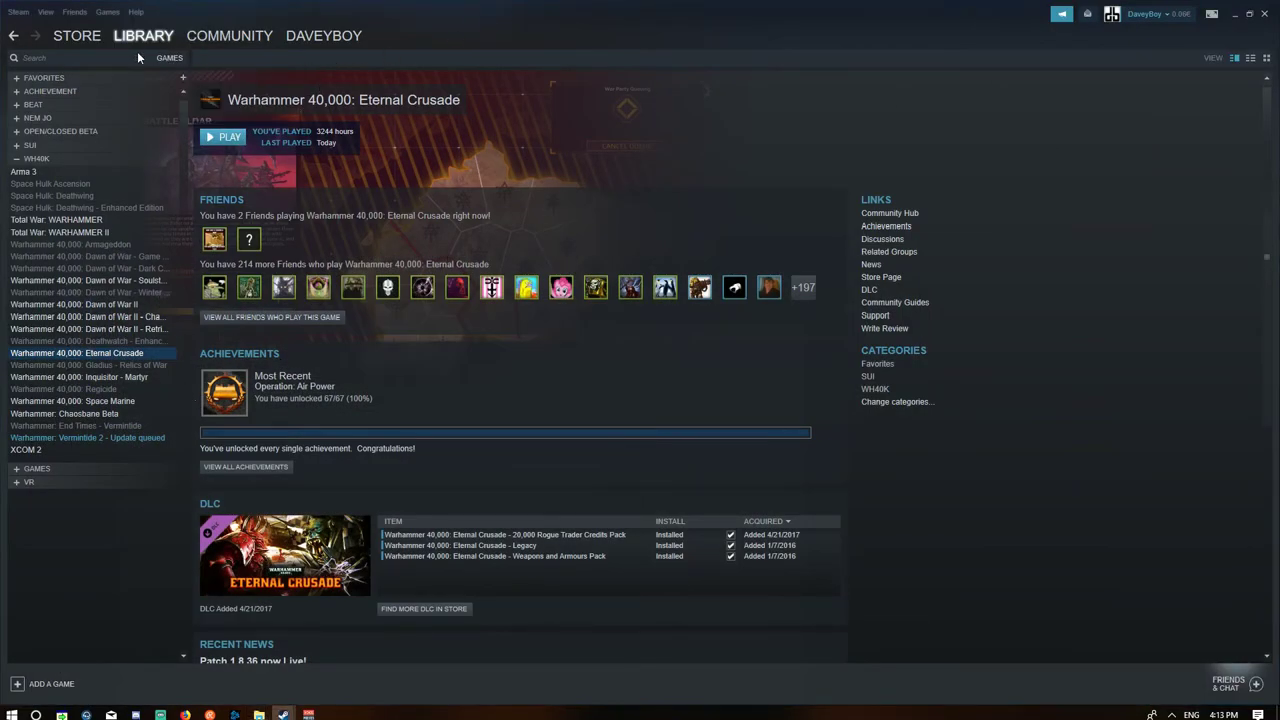
Browse Eternal Crusade's local install files from its Steam properties
mouse_move(137, 45)
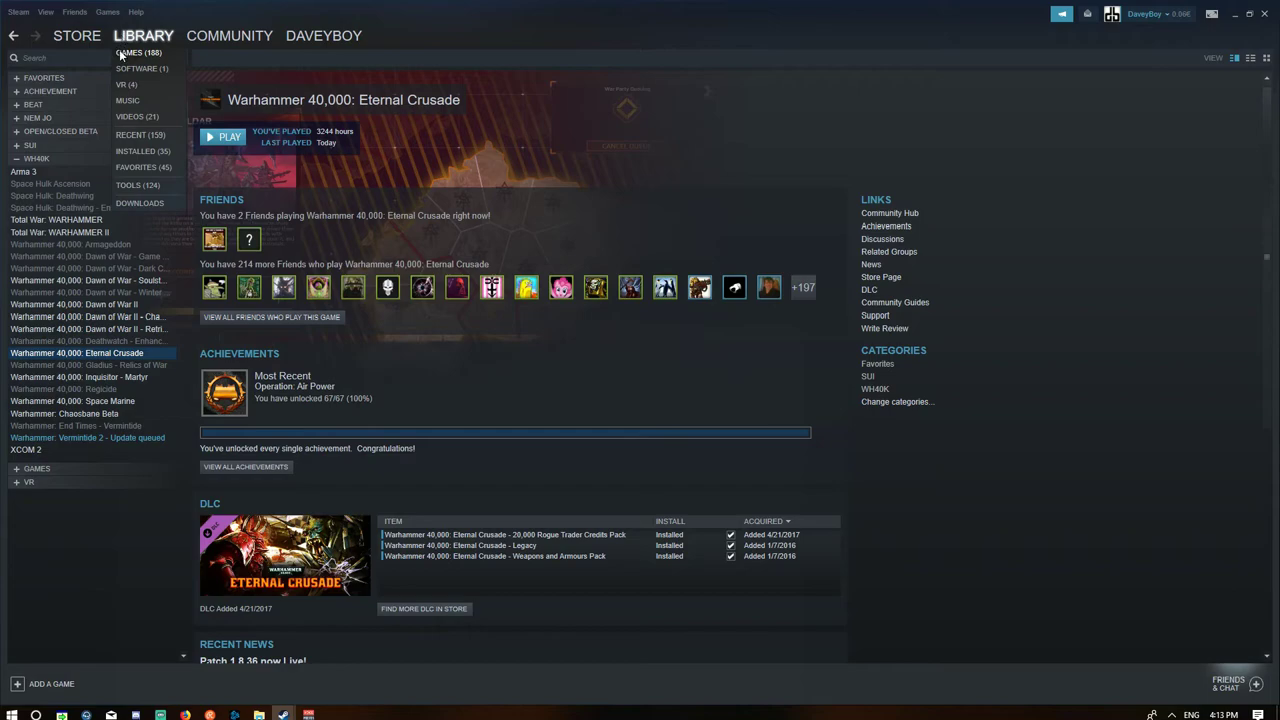
right_click(93, 354)
left_click(111, 575)
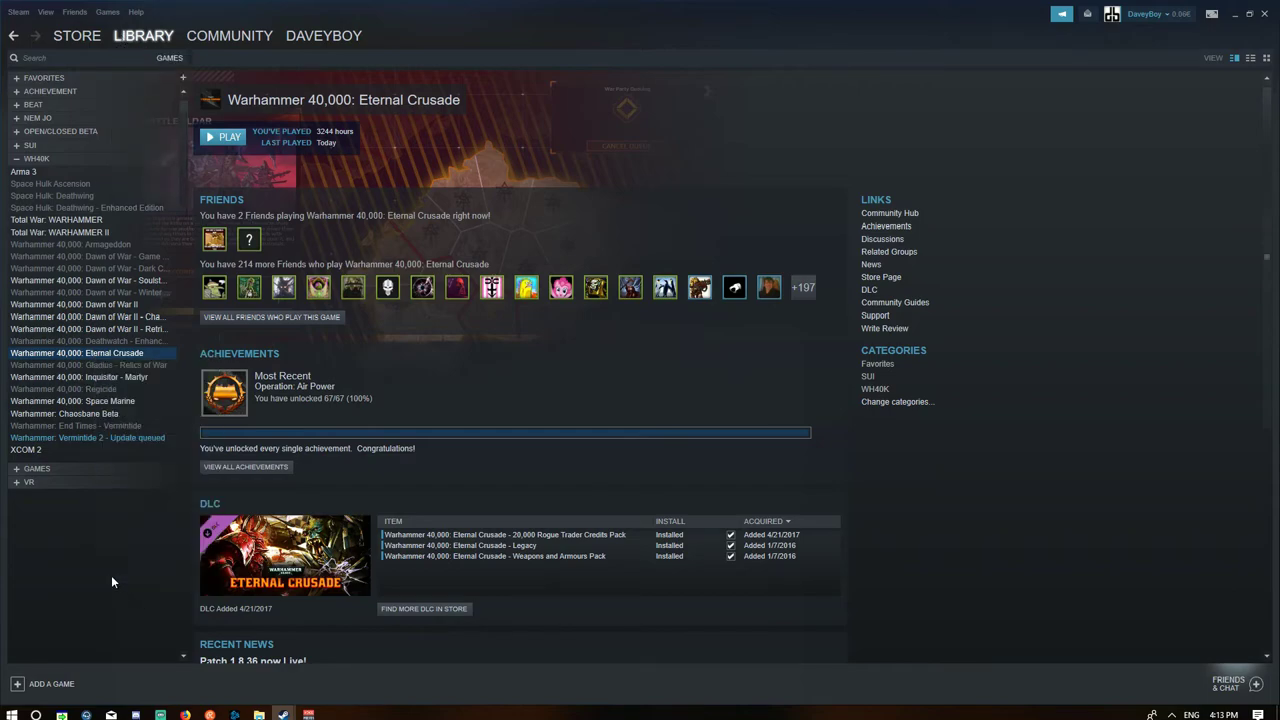
left_click(604, 165)
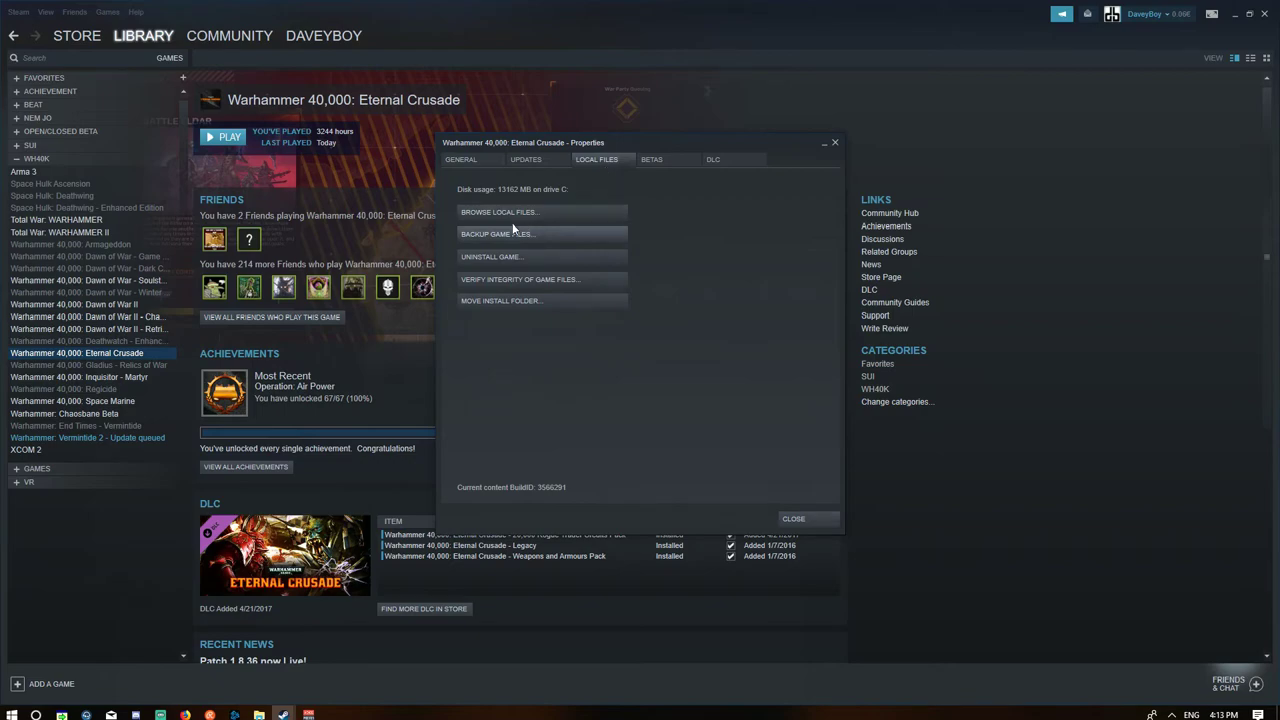
left_click(481, 214)
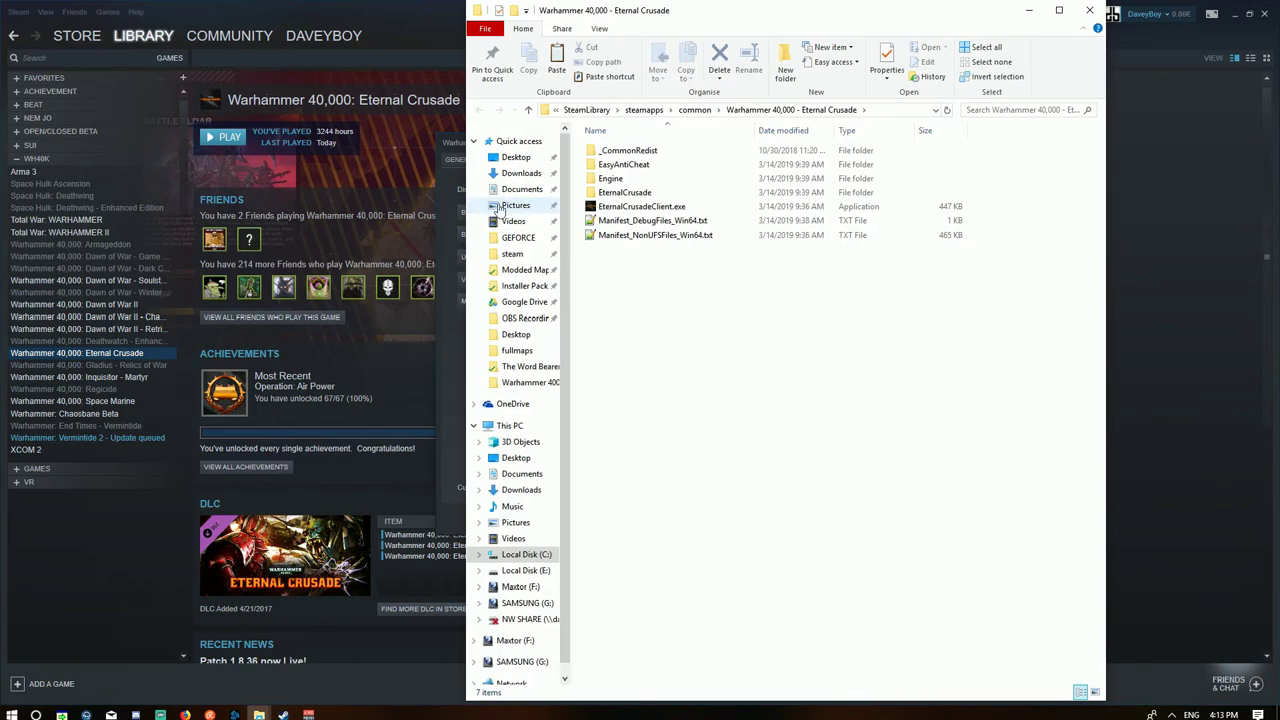
Navigate down to EternalCrusade\Content\UI\ImageAssets\maps\fullmaps
double_click(623, 194)
double_click(609, 165)
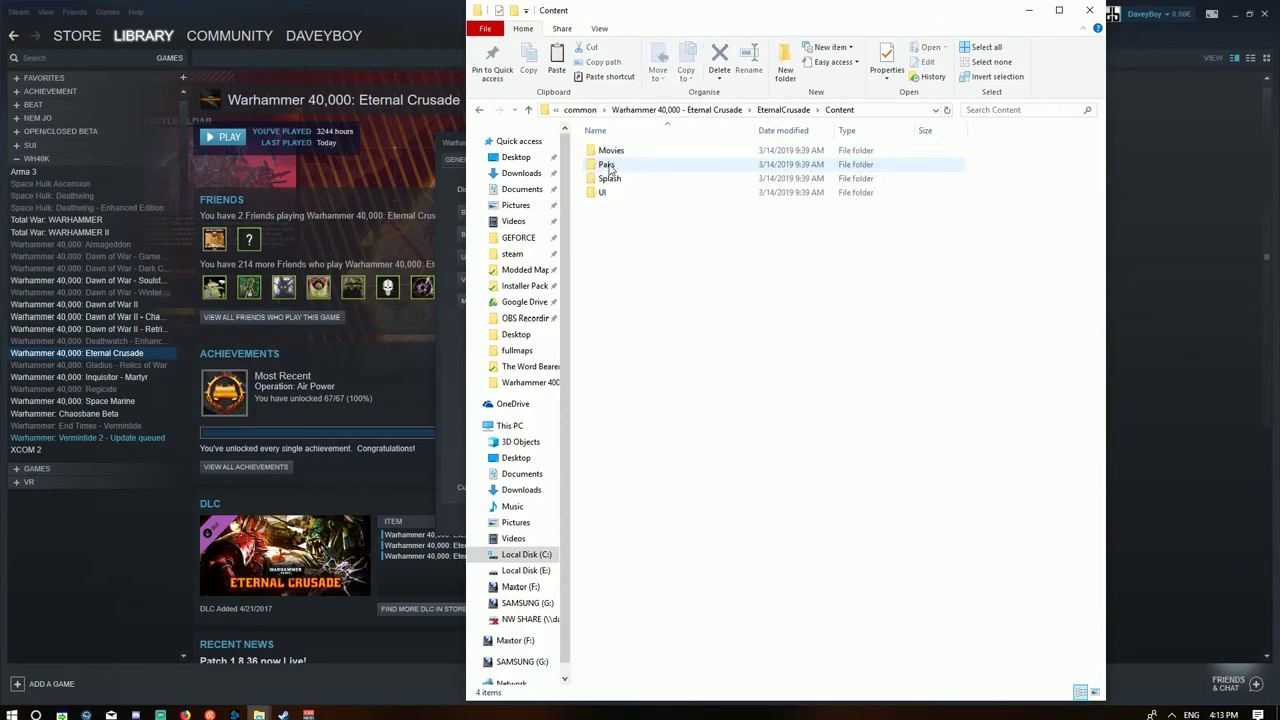
double_click(604, 192)
left_click(612, 151)
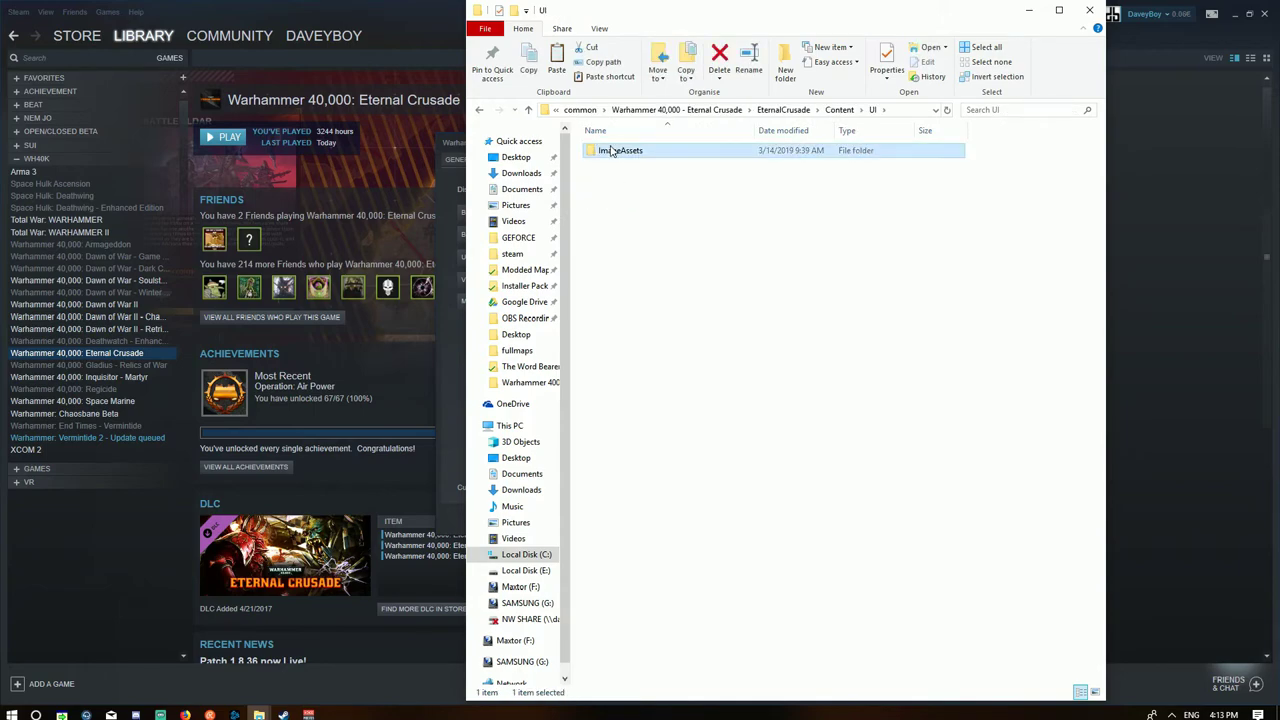
double_click(612, 151)
double_click(607, 249)
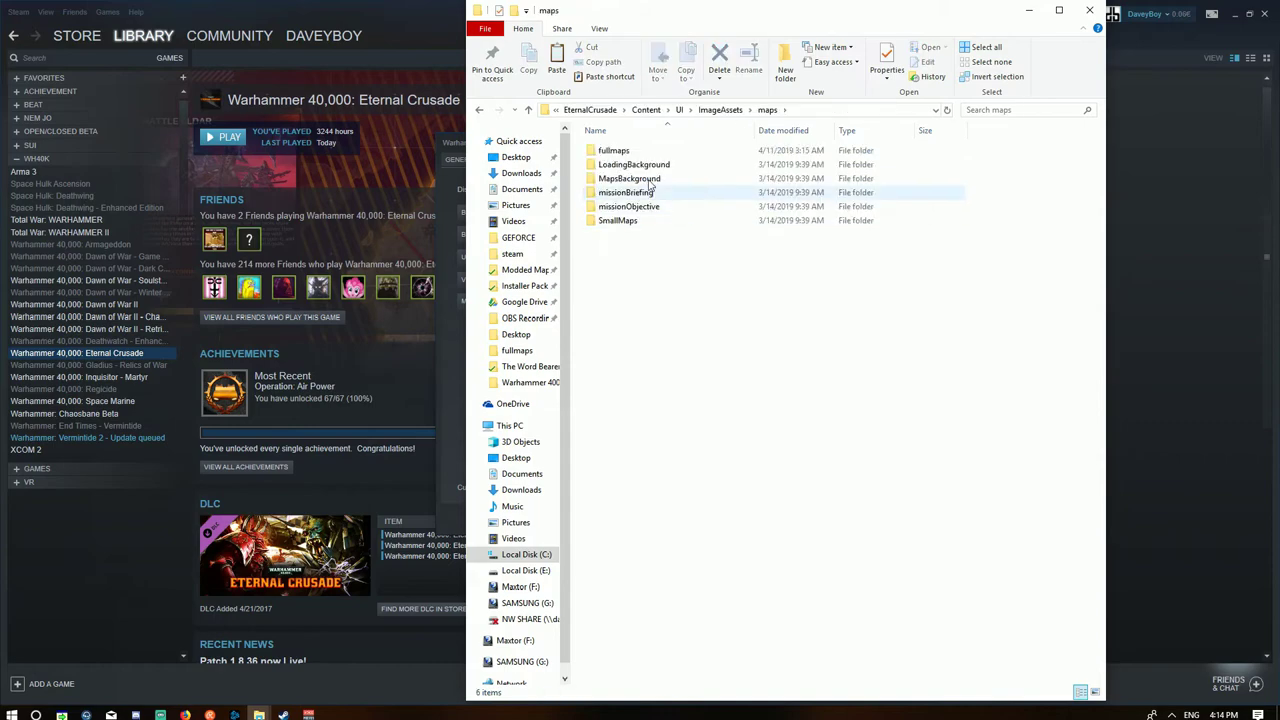
double_click(612, 151)
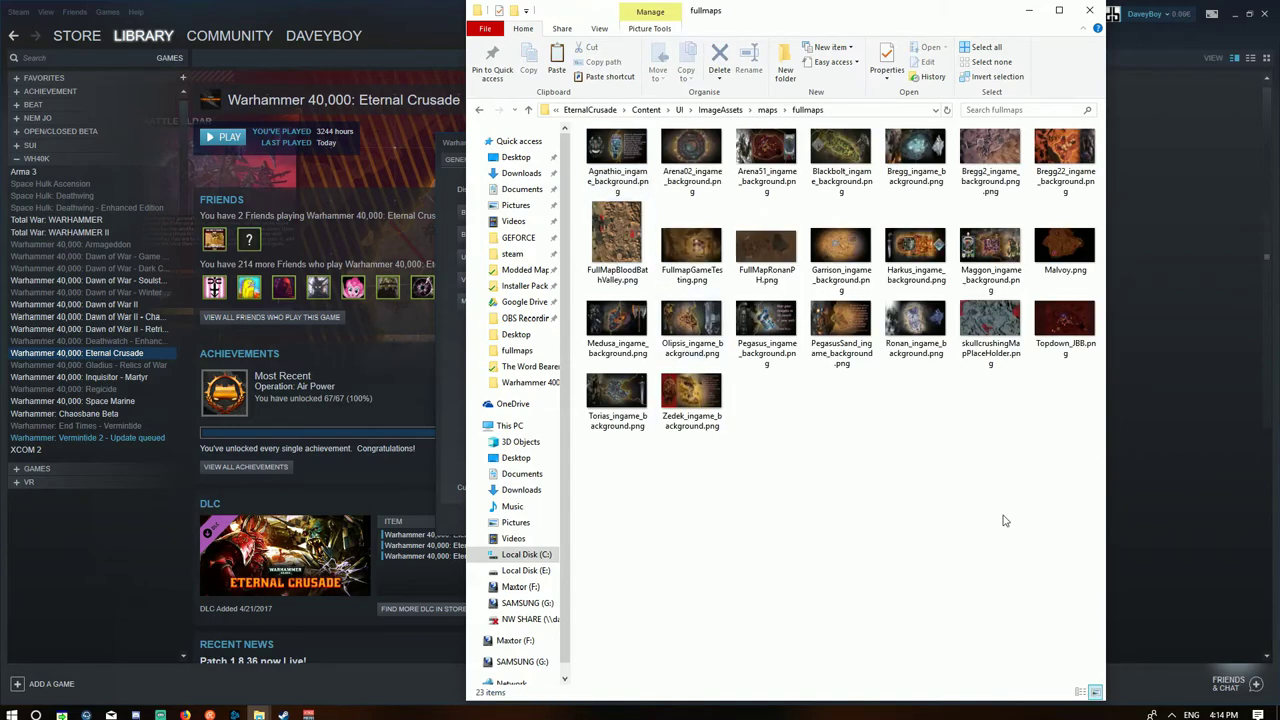
Paste the 14 Iron Warriors images into fullmaps, replacing the same-named default map files
right_click(820, 494)
left_click(880, 588)
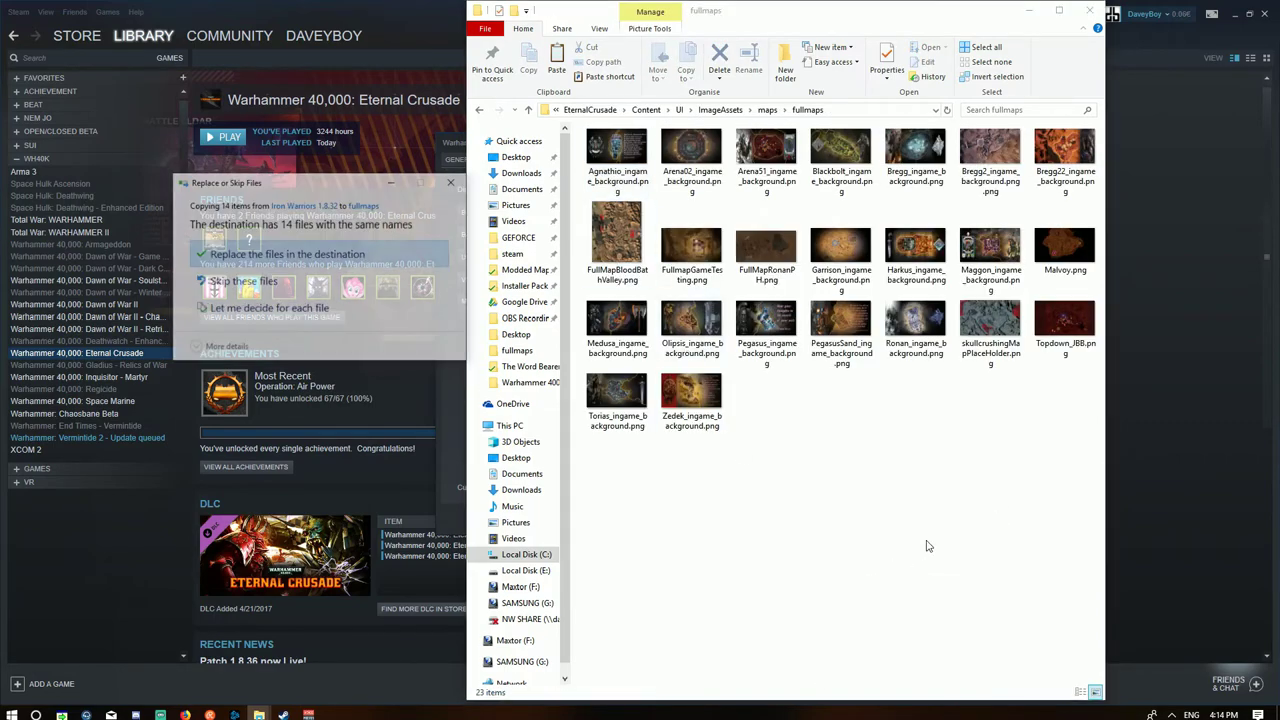
left_click(308, 256)
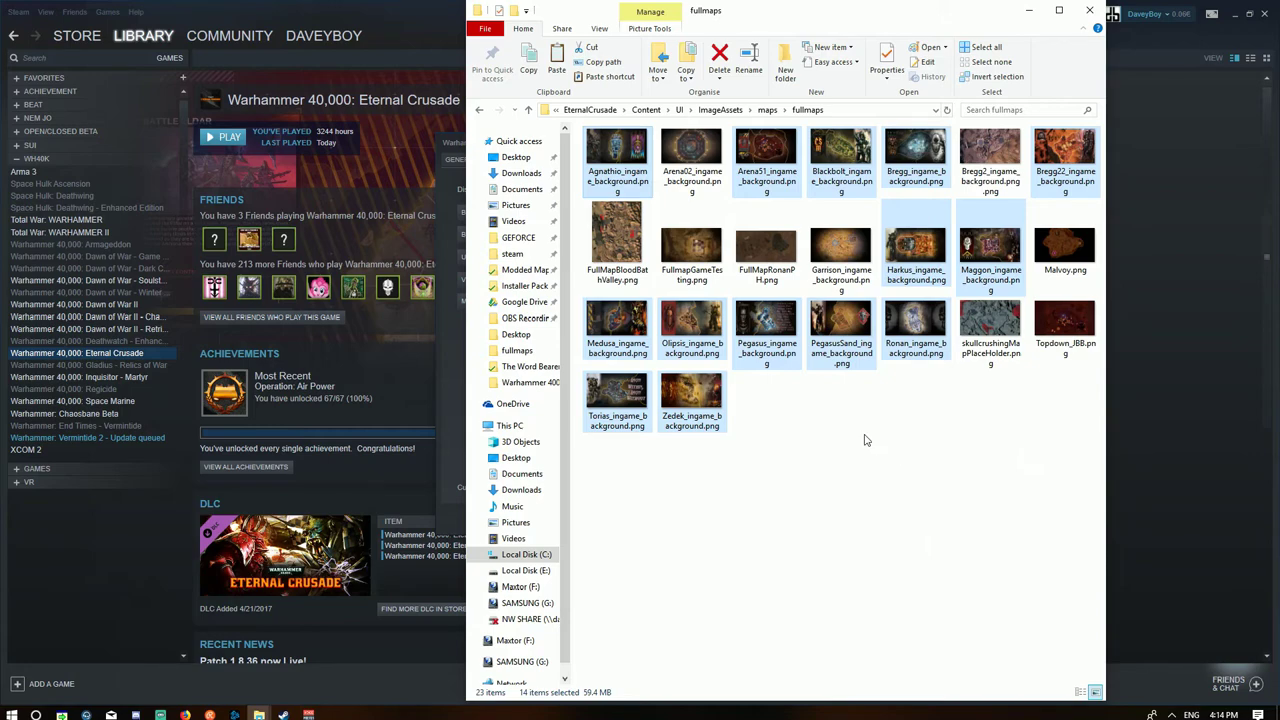
left_click(974, 411)
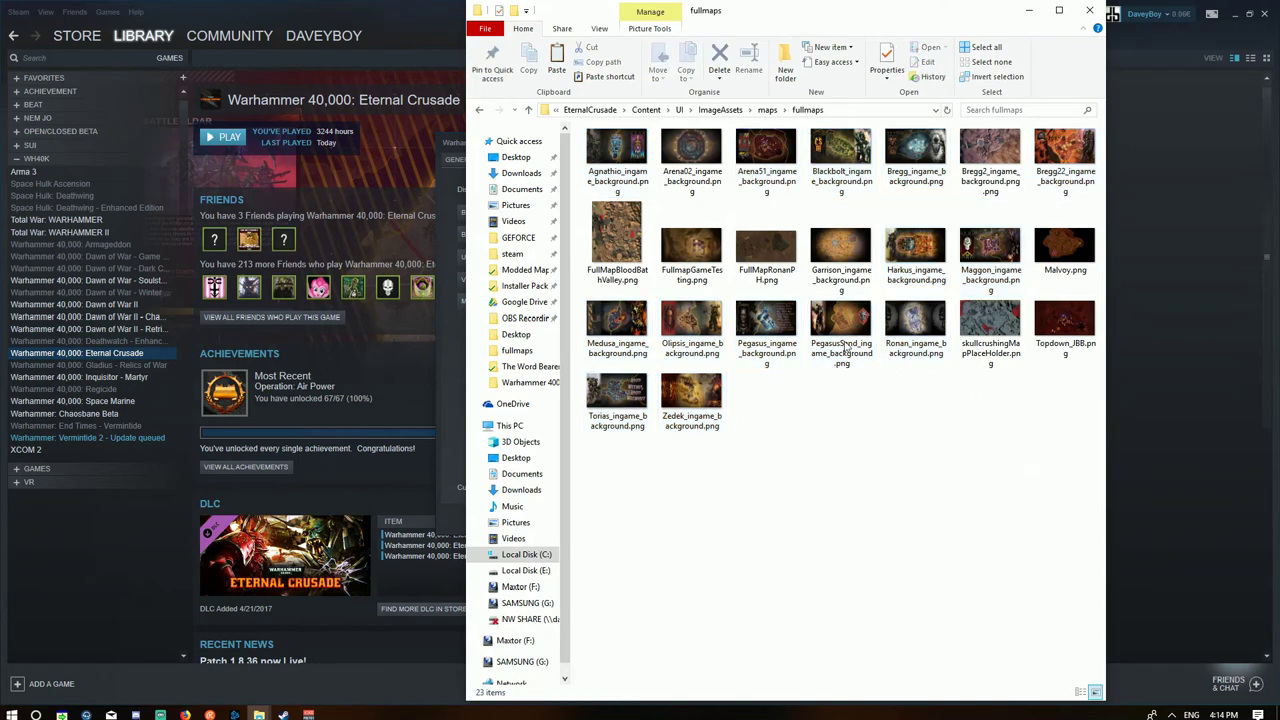
View the new Iron Warriors Agnathio map image in Paint, then close it
double_click(618, 150)
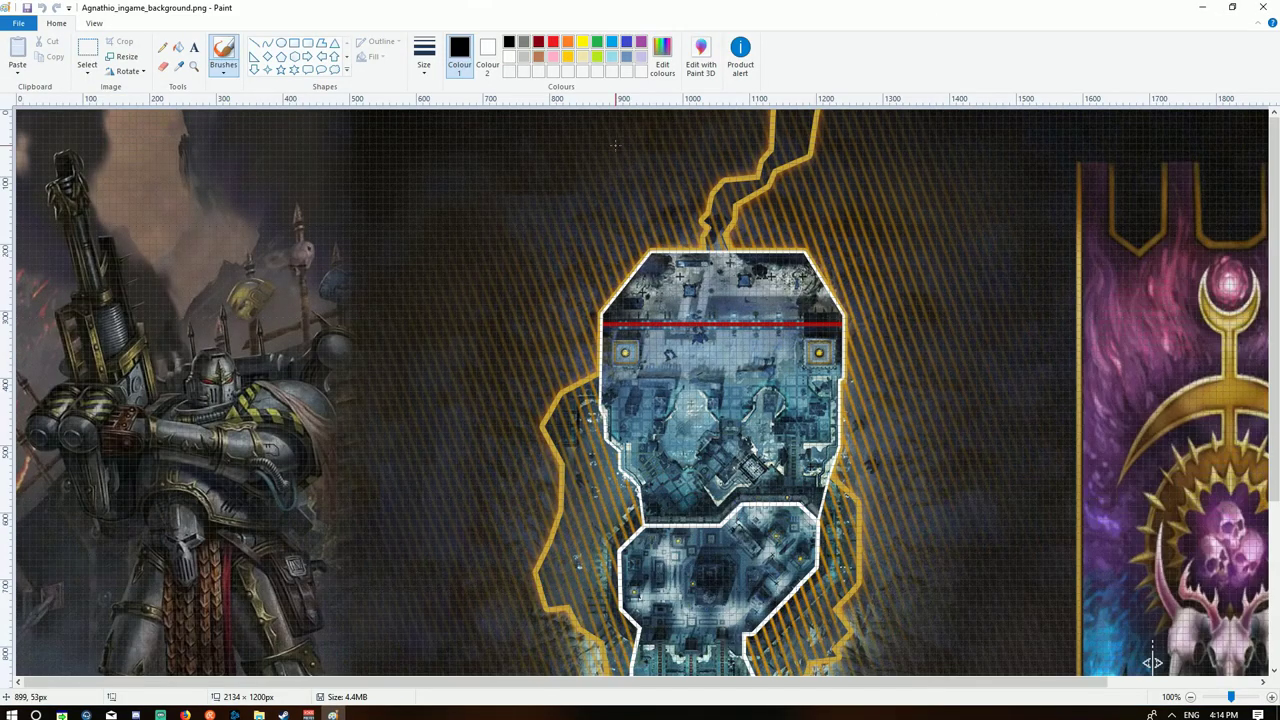
scroll(899, 338, "down", 2, "ctrl")
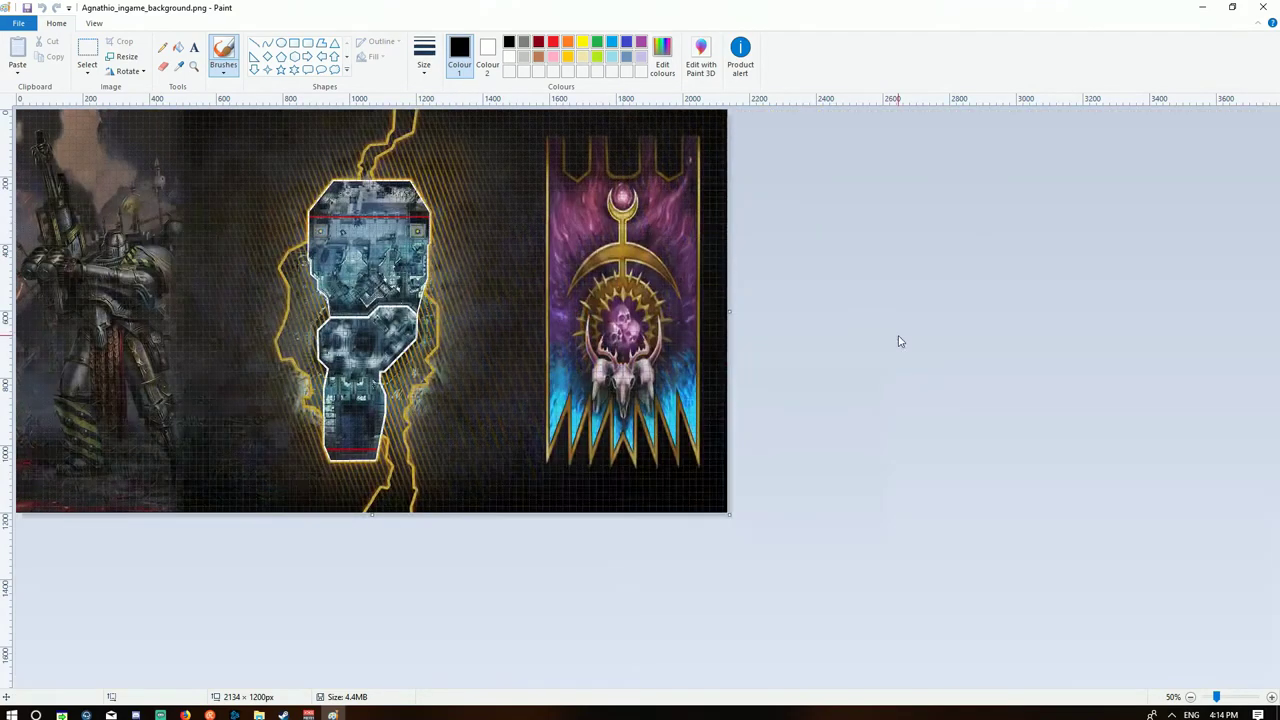
scroll(897, 340, "up", 2, "ctrl")
scroll(899, 335, "down", 1, "ctrl")
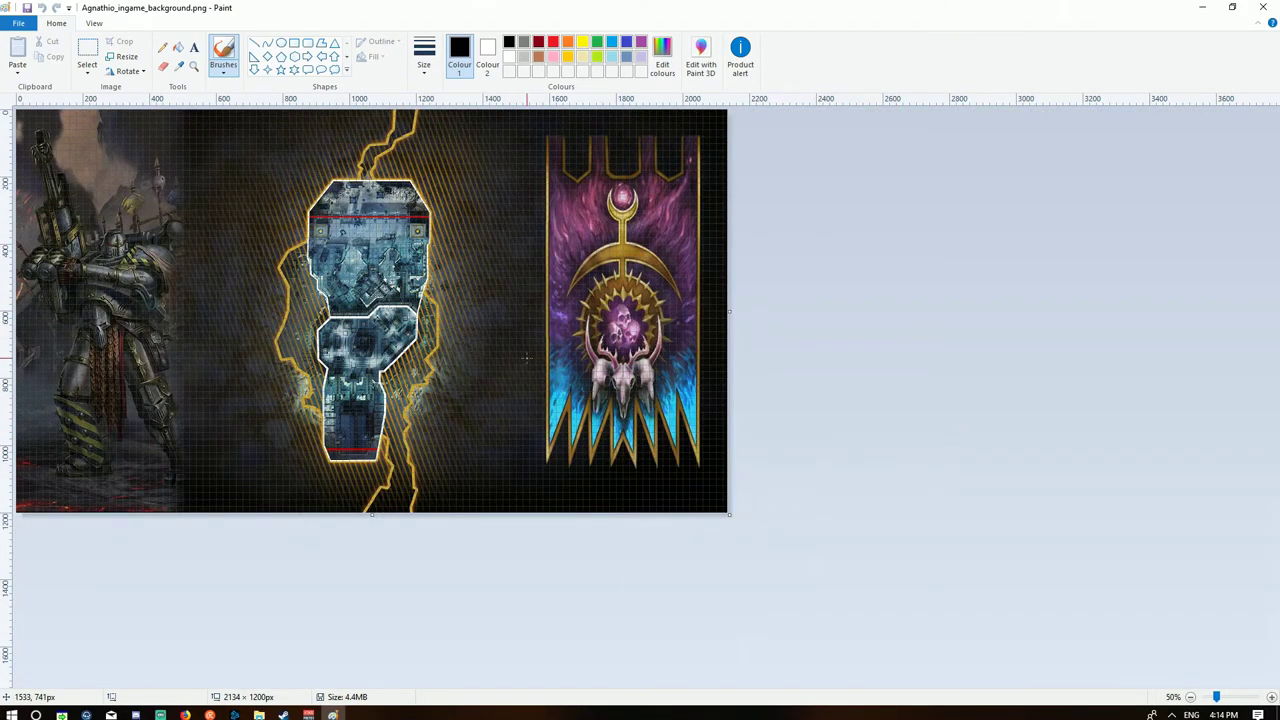
left_click(1264, 8)
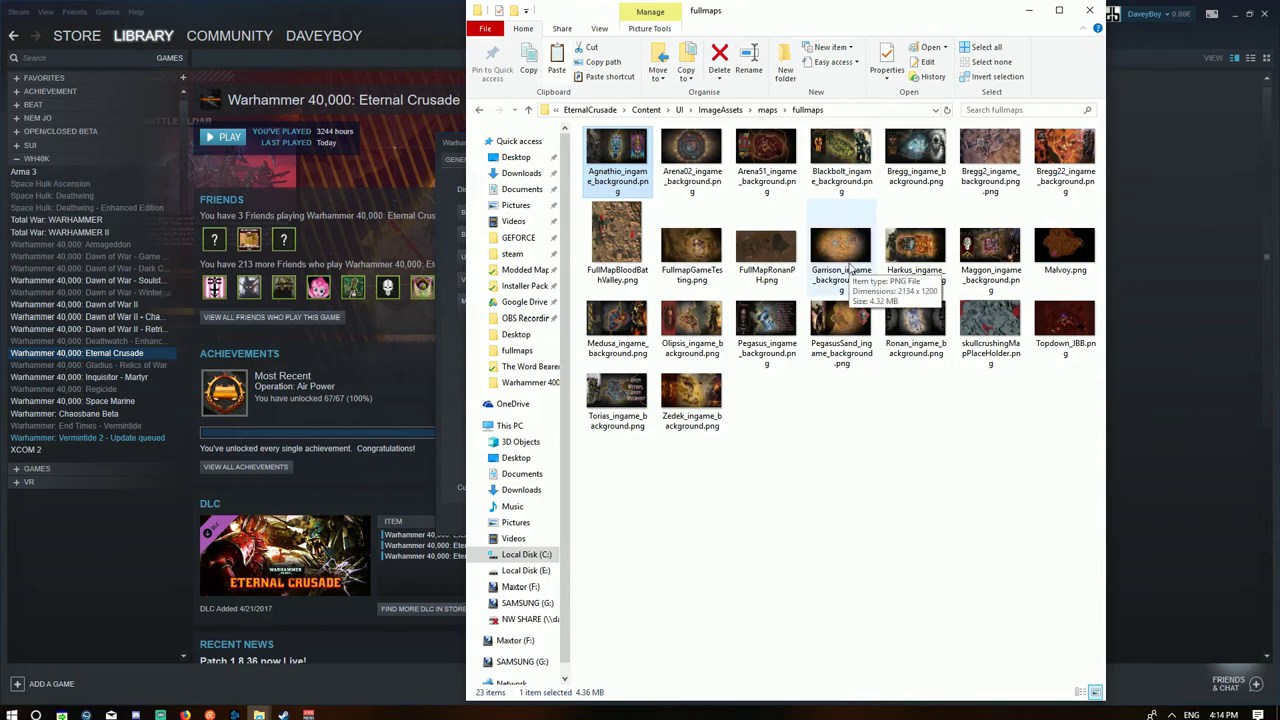
Minimize the fullmaps window and close Eternal Crusade's Steam properties dialog
left_click(1029, 10)
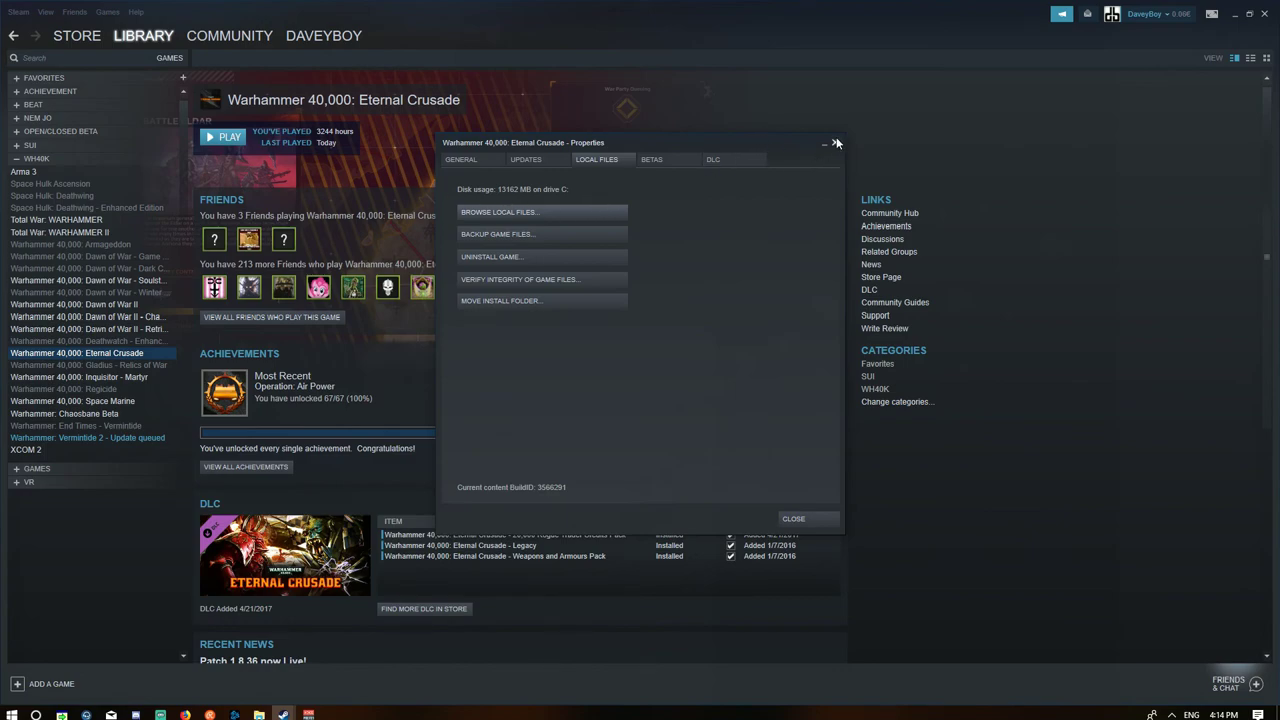
left_click(835, 142)
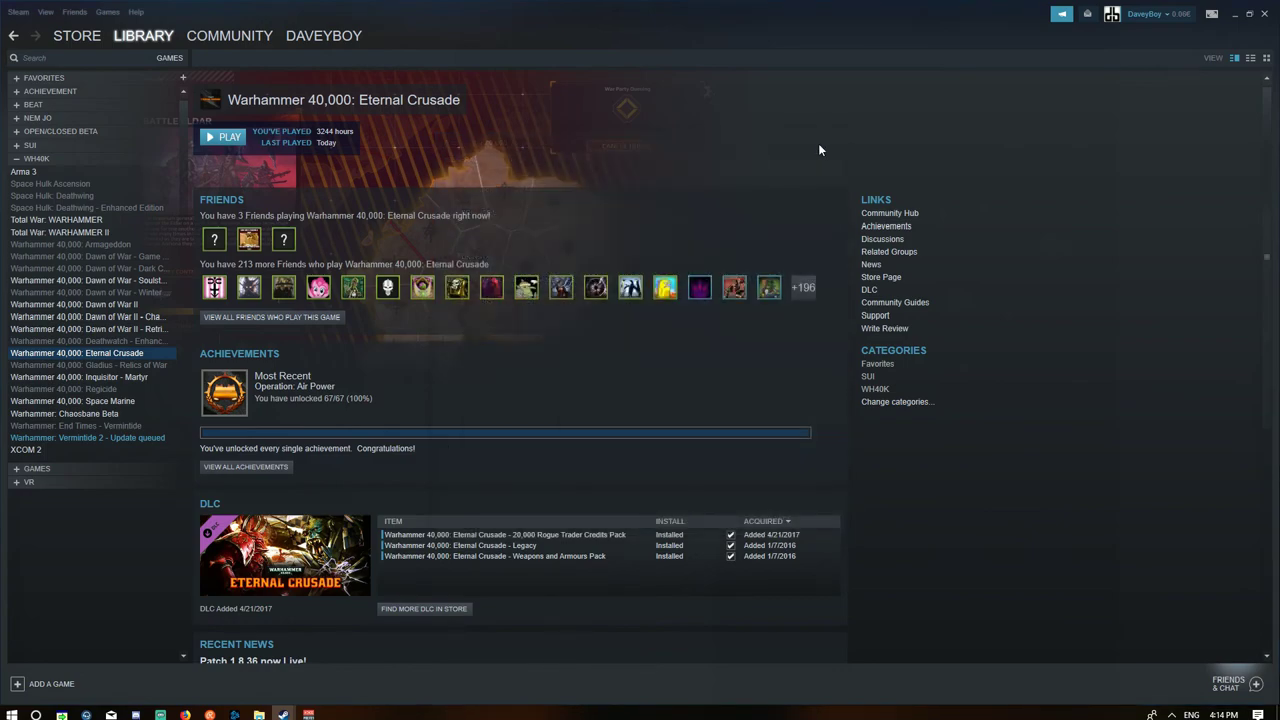